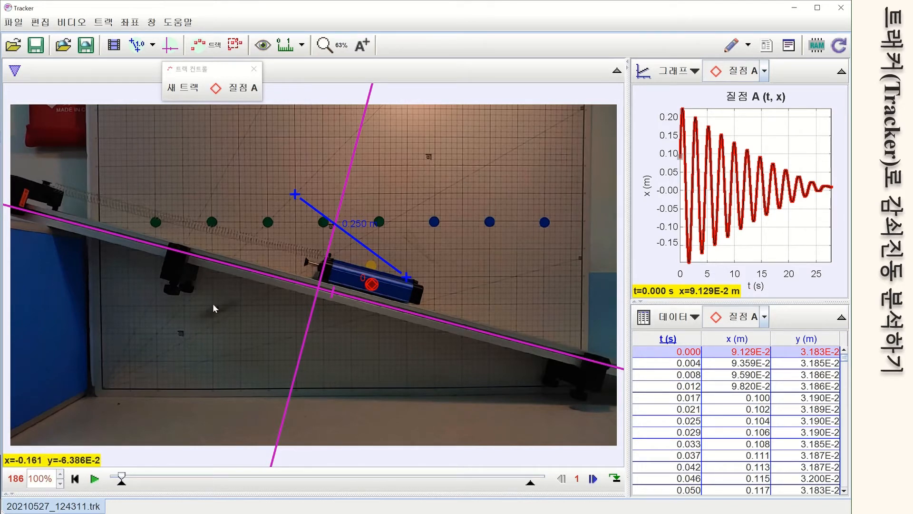
Play the tracked video and open the x–t graph data of 질점 A in the data analysis tool.
{"action": "left_click", "coordinate": [95, 478]}
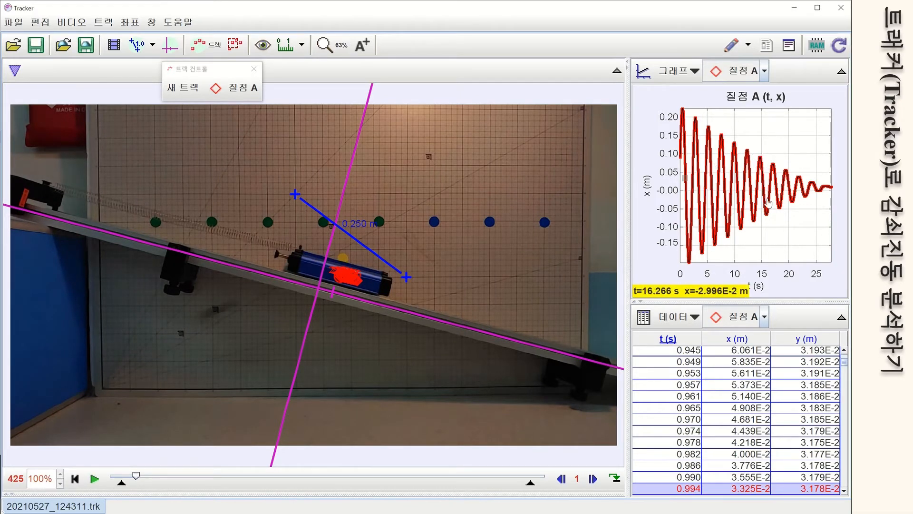
{"action": "right_click", "coordinate": [779, 129]}
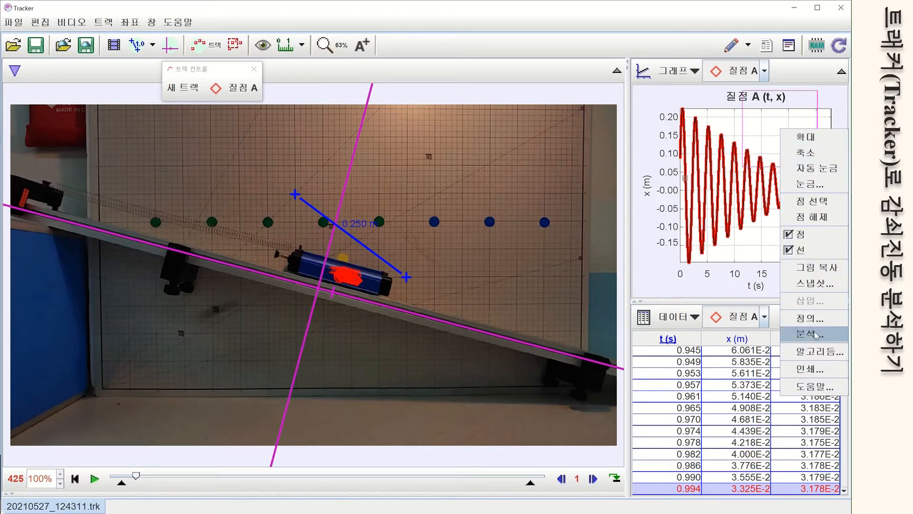
{"action": "key", "text": "Return"}
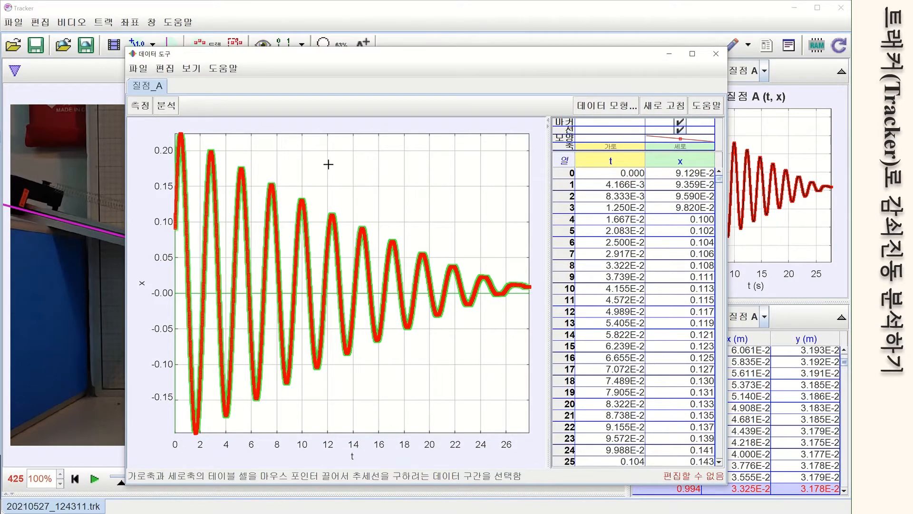
Turn on trend line fitting for the x–t data with the linear (1차식) function.
{"action": "left_click", "coordinate": [166, 107]}
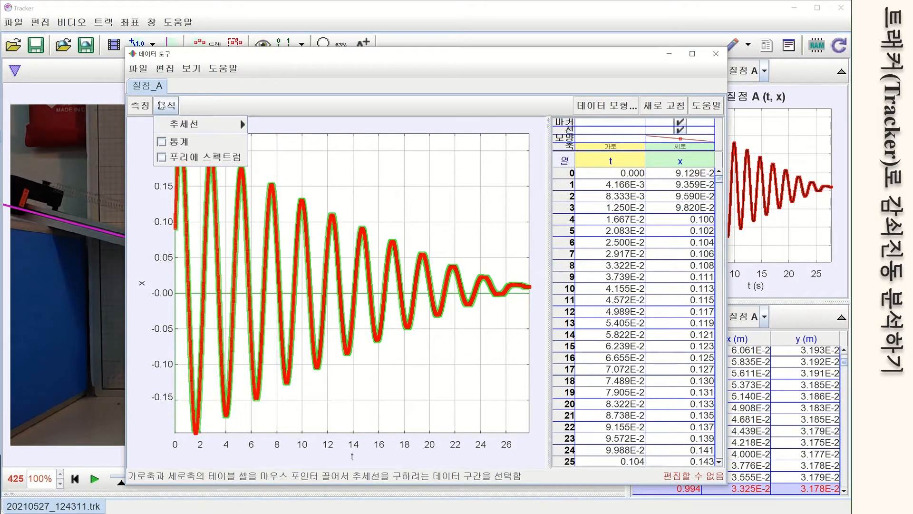
{"action": "mouse_move", "coordinate": [177, 122]}
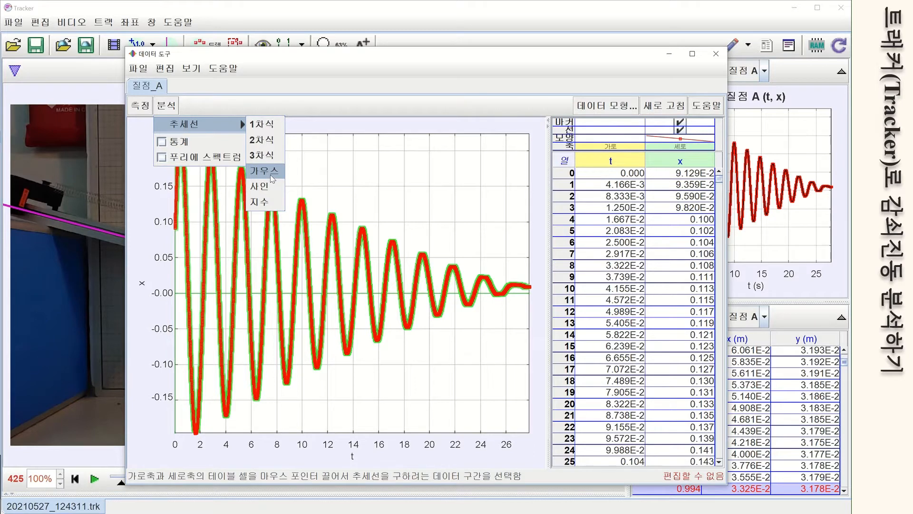
{"action": "left_click", "coordinate": [262, 124]}
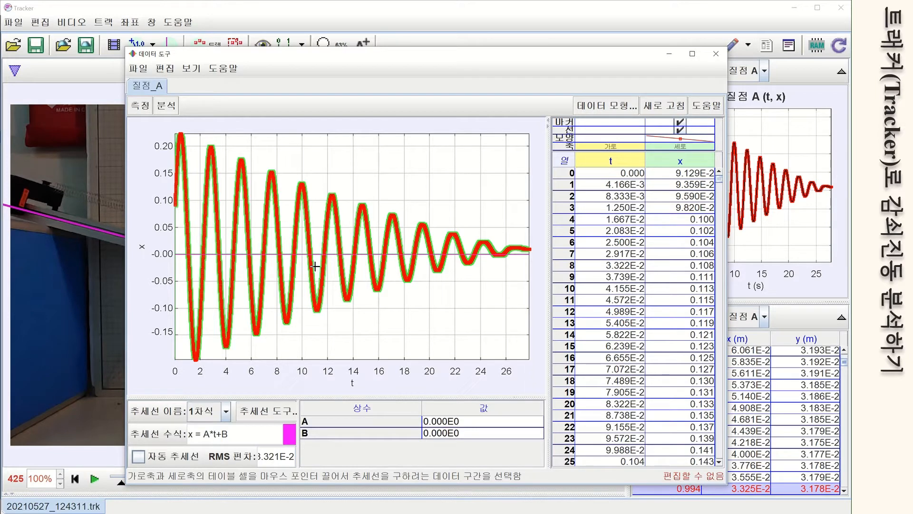
Create a new trend line function in the fit builder and add five constants to it.
{"action": "left_click", "coordinate": [284, 411]}
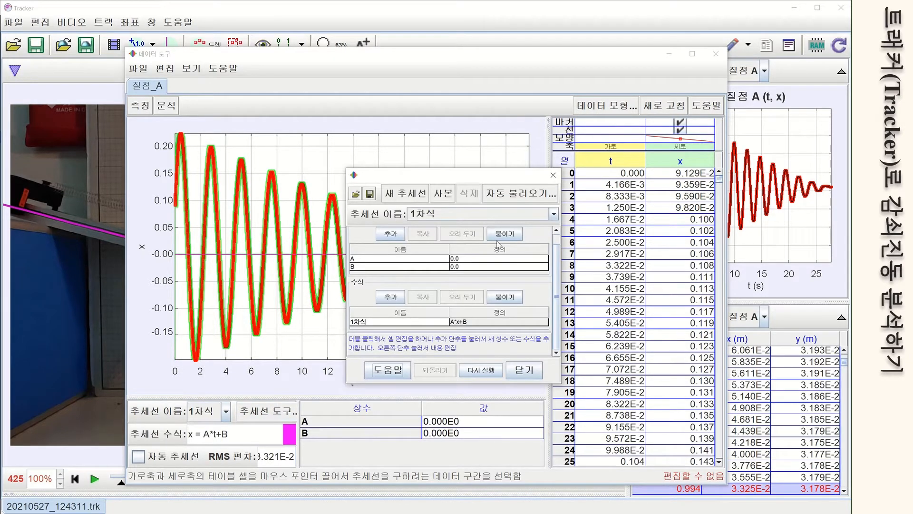
{"action": "left_click", "coordinate": [417, 194]}
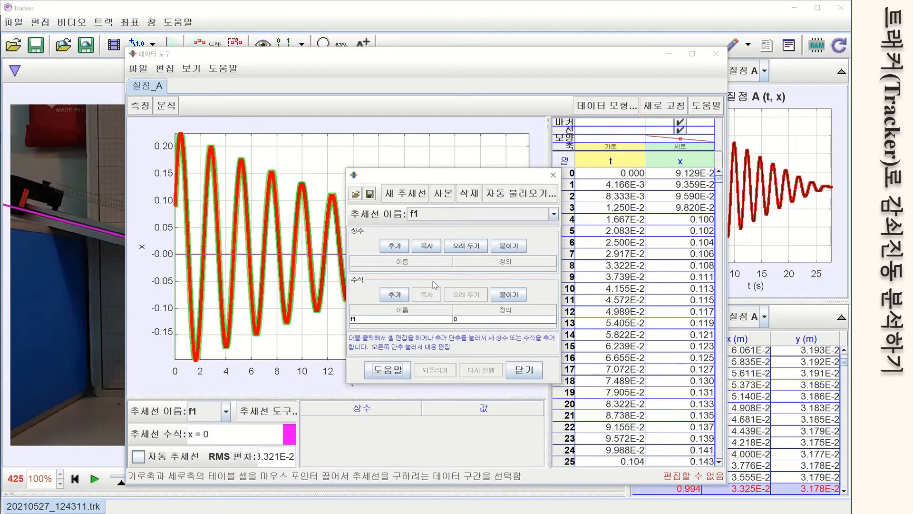
{"action": "left_click", "coordinate": [399, 249]}
{"action": "left_click", "coordinate": [398, 249]}
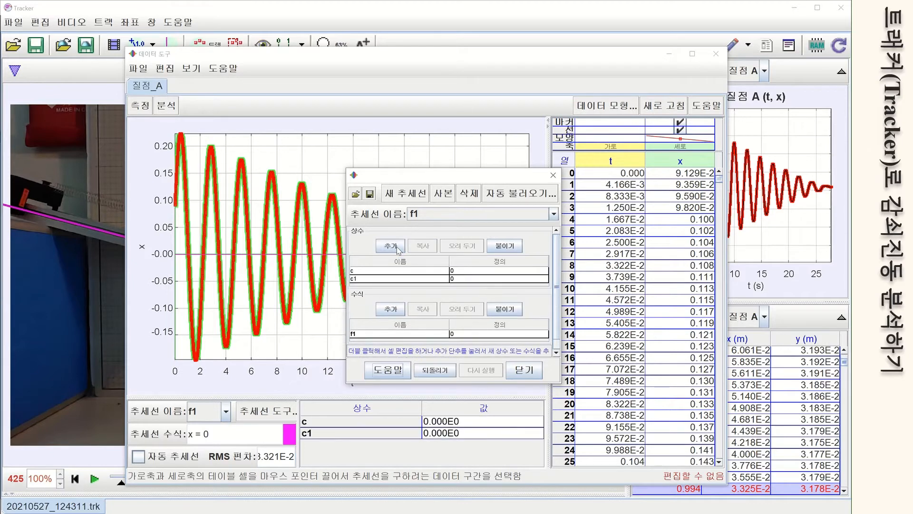
{"action": "left_click", "coordinate": [399, 249]}
{"action": "left_click", "coordinate": [398, 249]}
{"action": "left_click", "coordinate": [398, 249]}
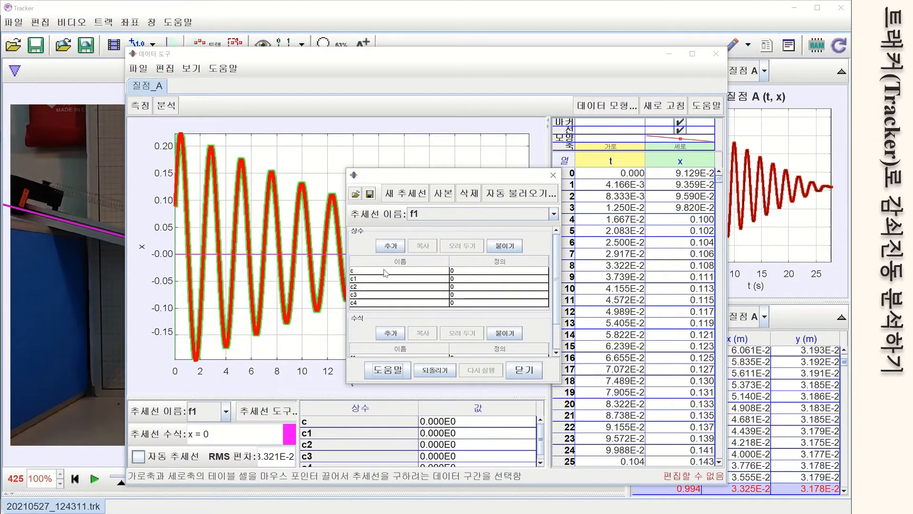
Rename the first two constants of the new trend line function as A and B.
{"action": "double_click", "coordinate": [385, 270]}
{"action": "type", "text": "ㅁ"}
{"action": "key", "text": "Hangul"}
{"action": "type", "text": "A"}
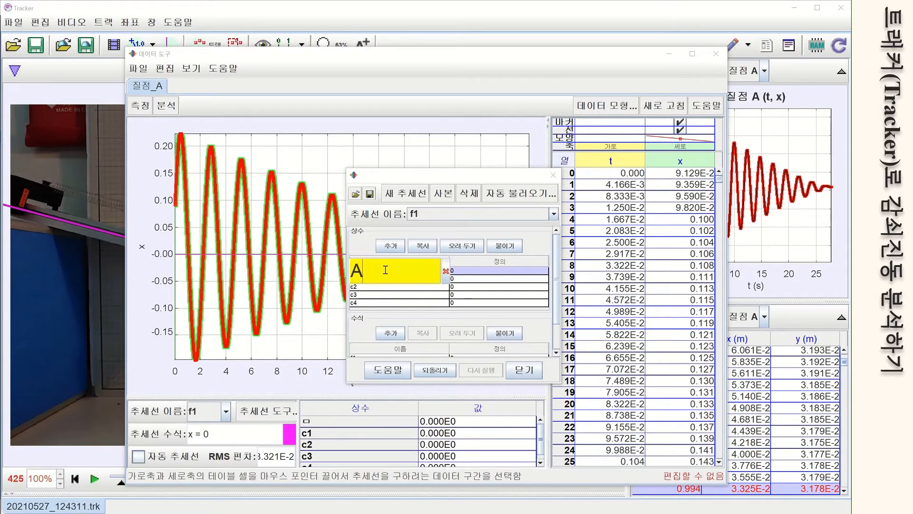
{"action": "key", "text": "Return"}
{"action": "double_click", "coordinate": [384, 278]}
{"action": "type", "text": "B"}
{"action": "key", "text": "Return"}
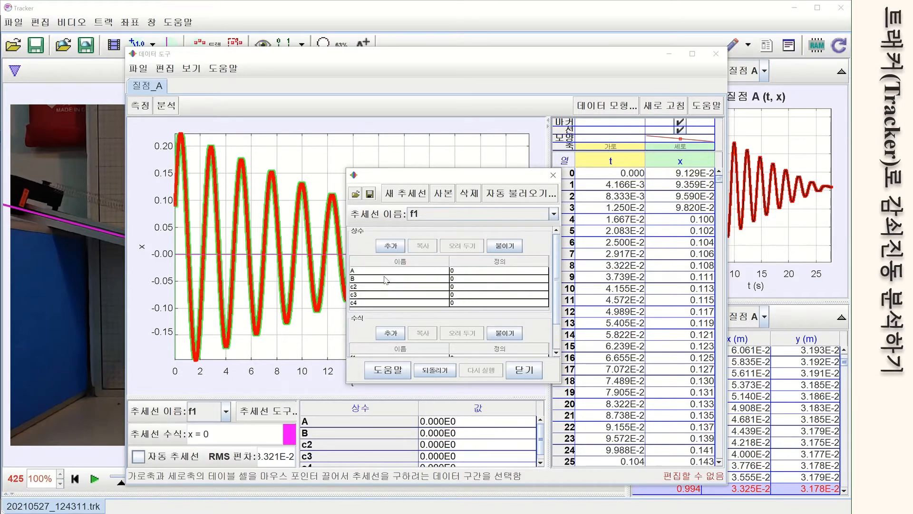
Rename the remaining three constants of the function as C, D and E.
{"action": "double_click", "coordinate": [377, 286]}
{"action": "type", "text": "C"}
{"action": "key", "text": "Return"}
{"action": "double_click", "coordinate": [374, 295]}
{"action": "type", "text": "D"}
{"action": "key", "text": "Return"}
{"action": "double_click", "coordinate": [373, 302]}
{"action": "type", "text": "E"}
{"action": "key", "text": "Return"}
Set the initial values of constants A, B and C to 0.1 each.
{"action": "left_click", "coordinate": [465, 271]}
{"action": "type", "text": "0.1"}
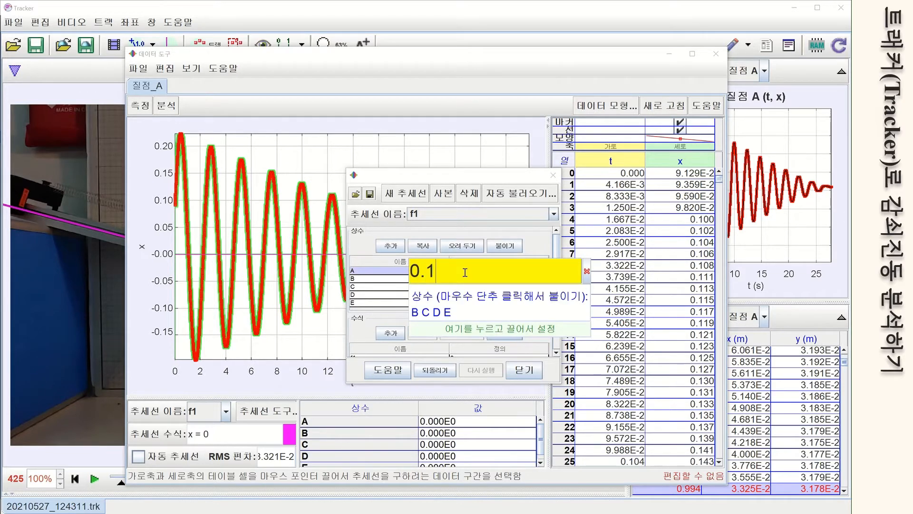
{"action": "key", "text": "Return"}
{"action": "left_click", "coordinate": [466, 277]}
{"action": "type", "text": "0.1"}
{"action": "key", "text": "Return"}
{"action": "left_click", "coordinate": [466, 286]}
{"action": "type", "text": "0.1"}
{"action": "key", "text": "Return"}
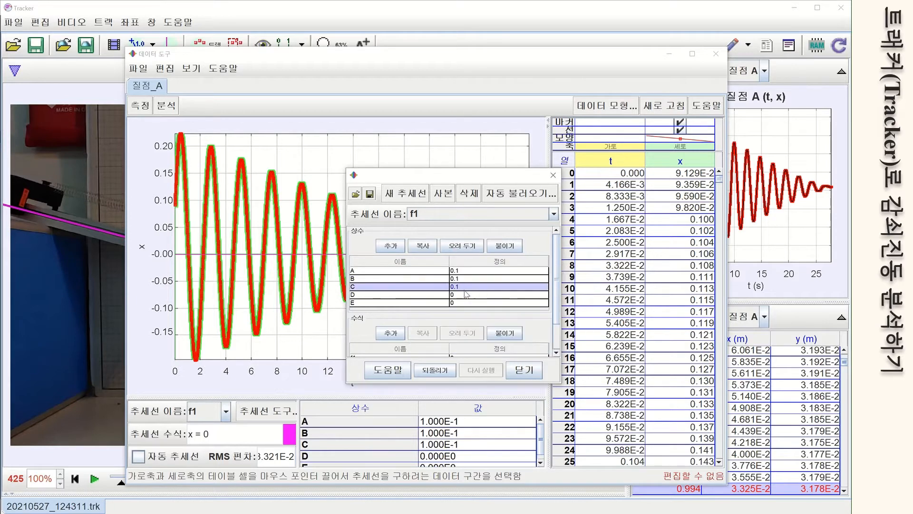
Set the initial values of constants D and E to 0.1 each.
{"action": "left_click", "coordinate": [465, 295]}
{"action": "type", "text": "0.1"}
{"action": "key", "text": "Return"}
{"action": "left_click", "coordinate": [465, 302]}
{"action": "type", "text": "0.1"}
{"action": "key", "text": "Return"}
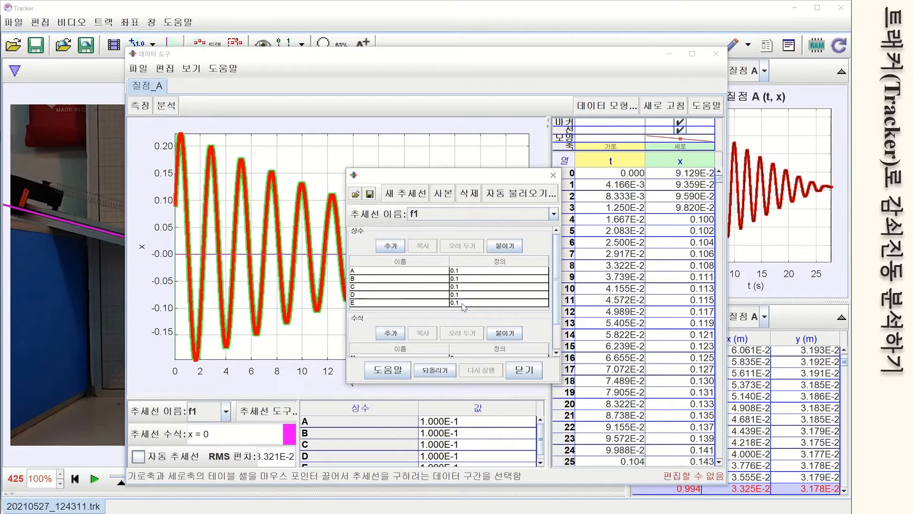
{"action": "left_click", "coordinate": [462, 304]}
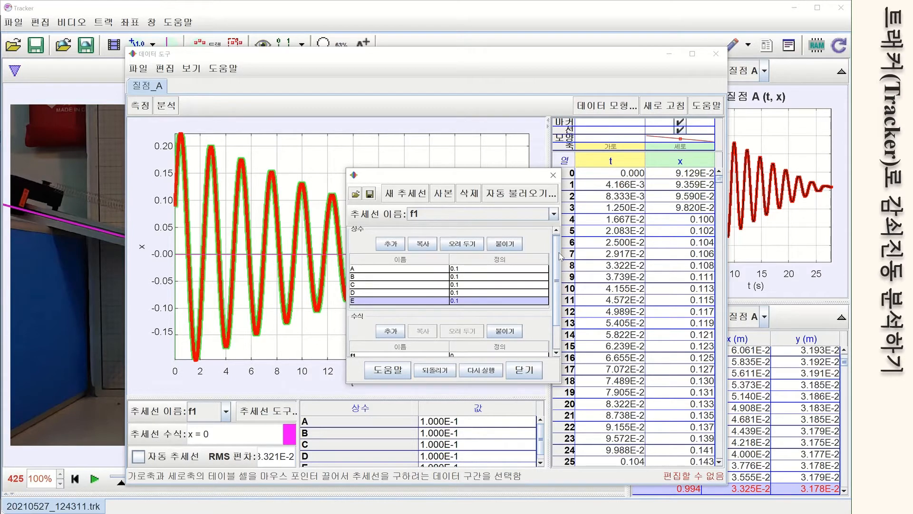
Rename the trend line function f1 as 감쇠진동.
{"action": "scroll", "coordinate": [428, 305], "scroll_direction": "down", "scroll_amount": 3}
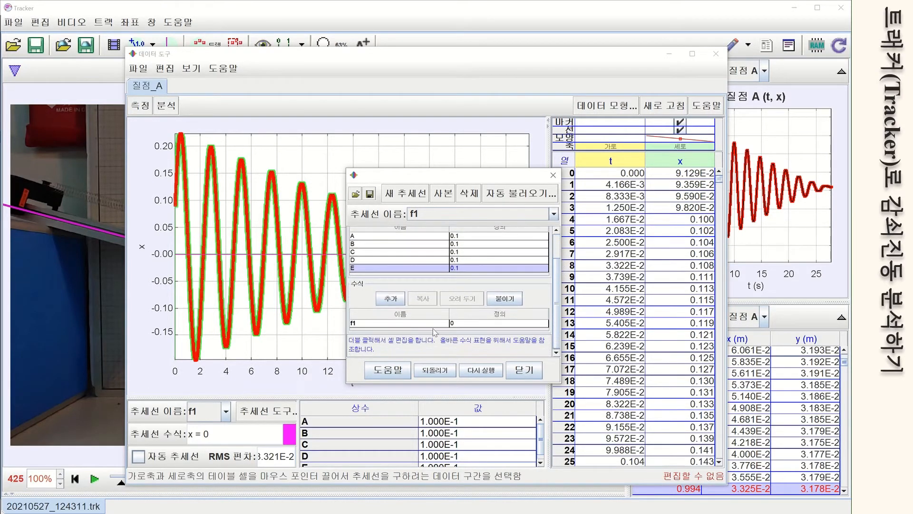
{"action": "double_click", "coordinate": [405, 326]}
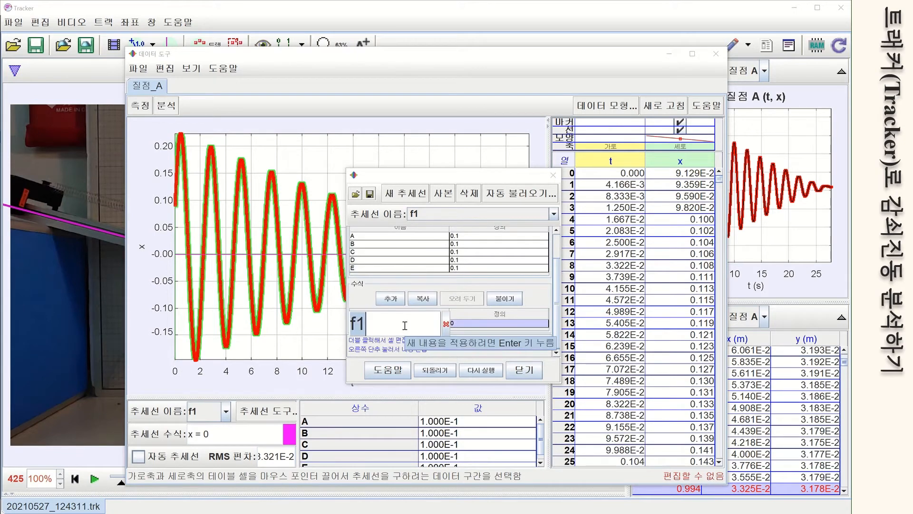
{"action": "type", "text": "rkat"}
{"action": "key", "text": "BackSpace"}
{"action": "key", "text": "BackSpace"}
{"action": "key", "text": "BackSpace"}
{"action": "key", "text": "BackSpace"}
{"action": "type", "text": "감쇠진동"}
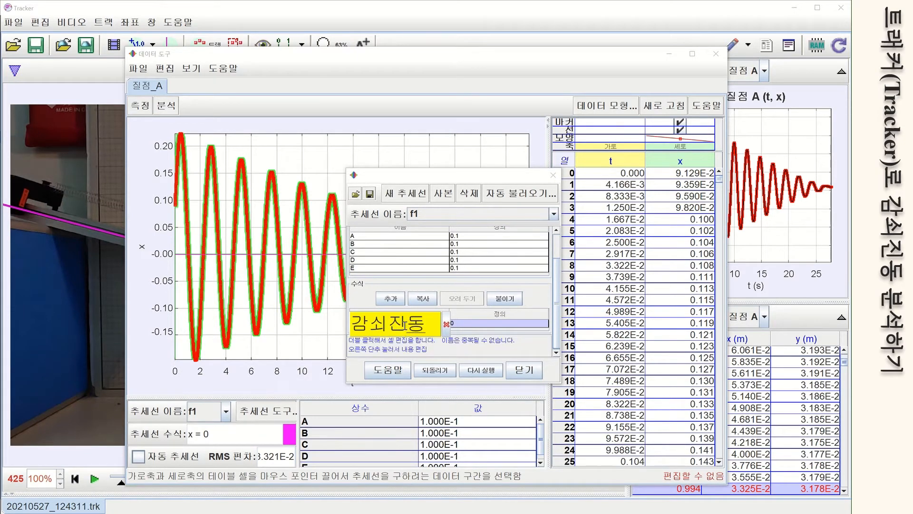
{"action": "key", "text": "Return"}
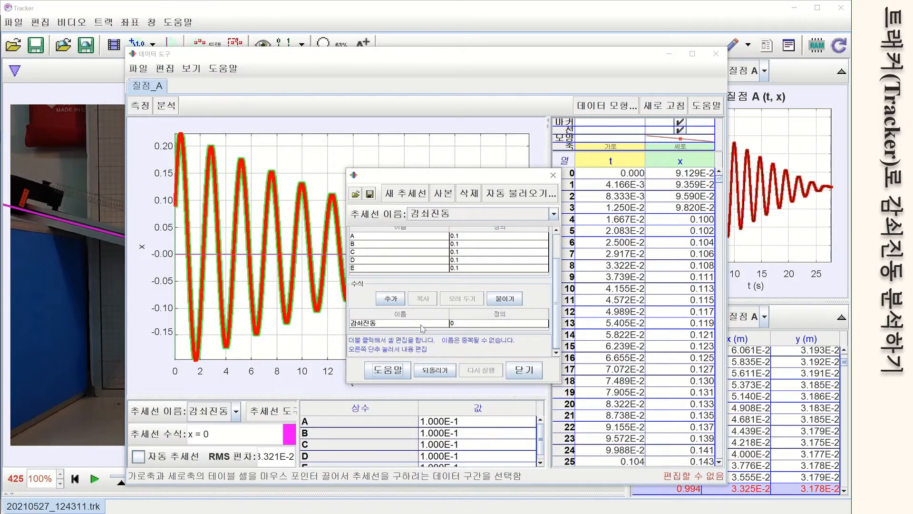
Define the 감쇠진동 function's expression as A*exp(-1*B*t)*cos(C*t-D)+E.
{"action": "double_click", "coordinate": [462, 326]}
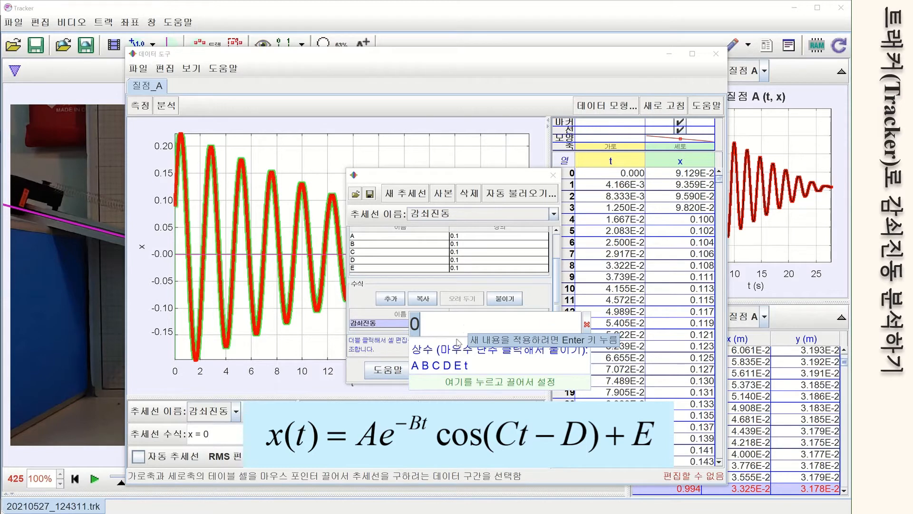
{"action": "left_click", "coordinate": [420, 367]}
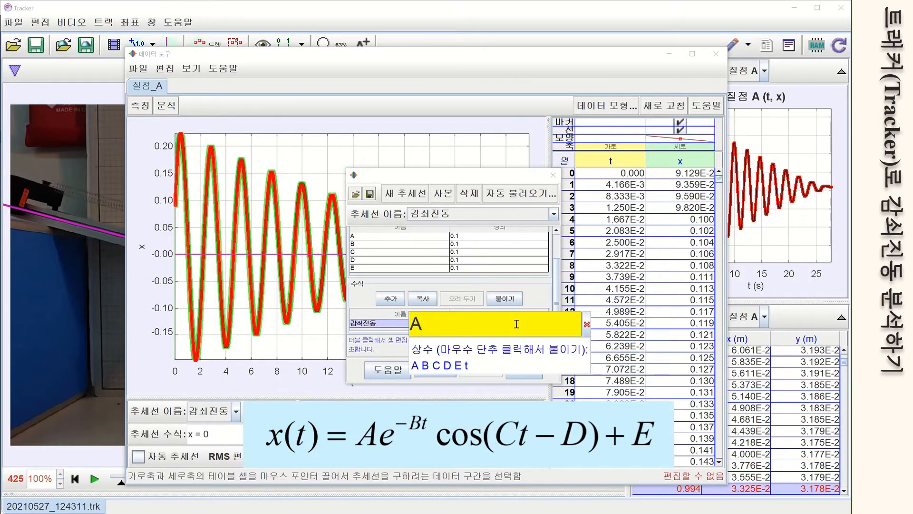
{"action": "type", "text": "*exp(-1*B*t"}
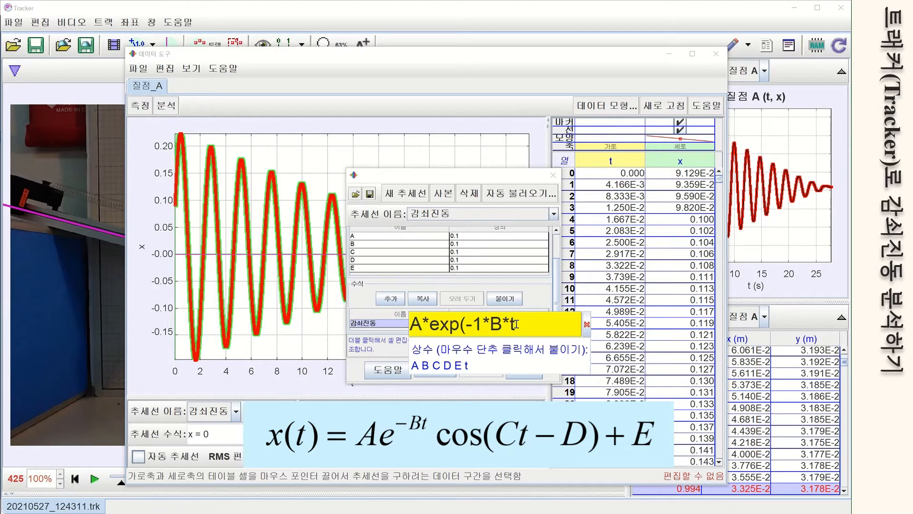
{"action": "type", "text": ")*cos(C*t-"}
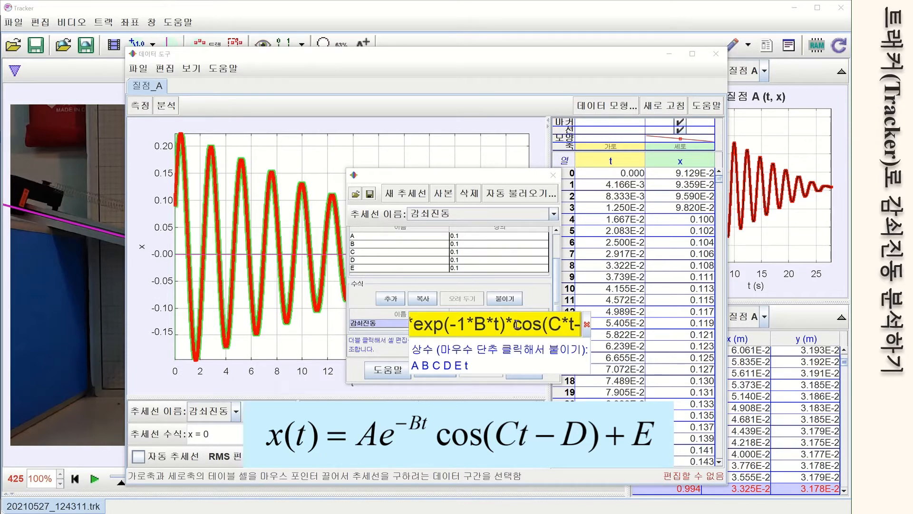
{"action": "type", "text": "D)"}
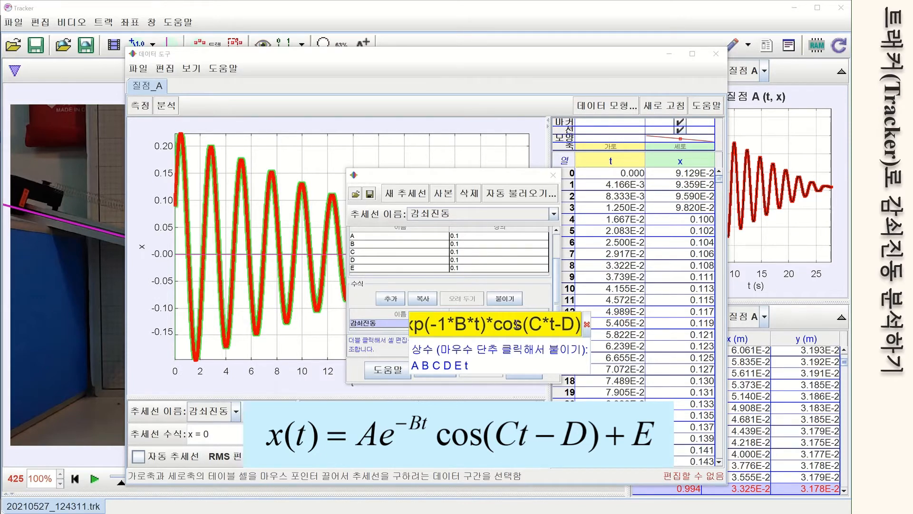
{"action": "type", "text": "+E"}
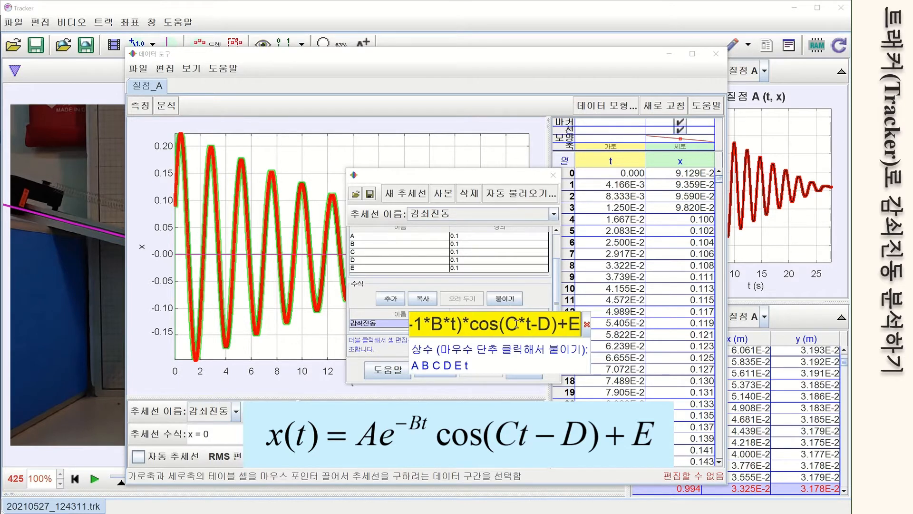
{"action": "key", "text": "Return"}
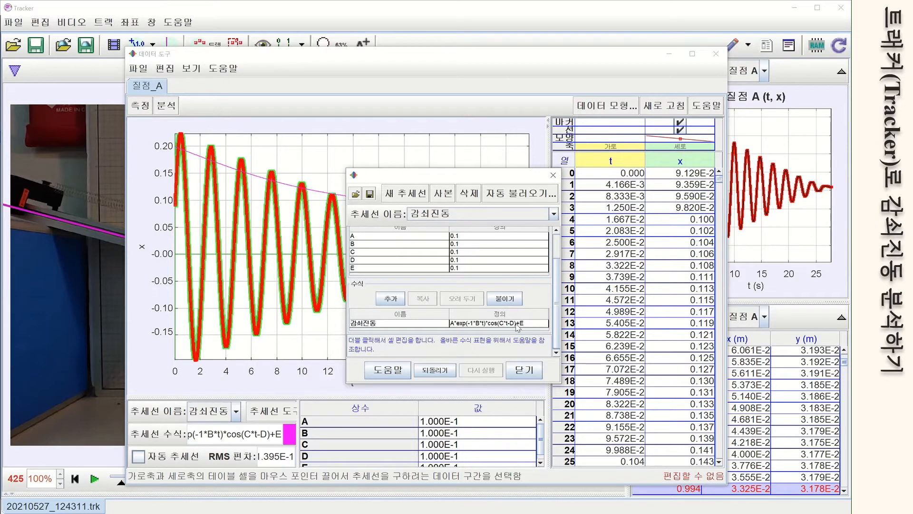
{"action": "left_click", "coordinate": [463, 322]}
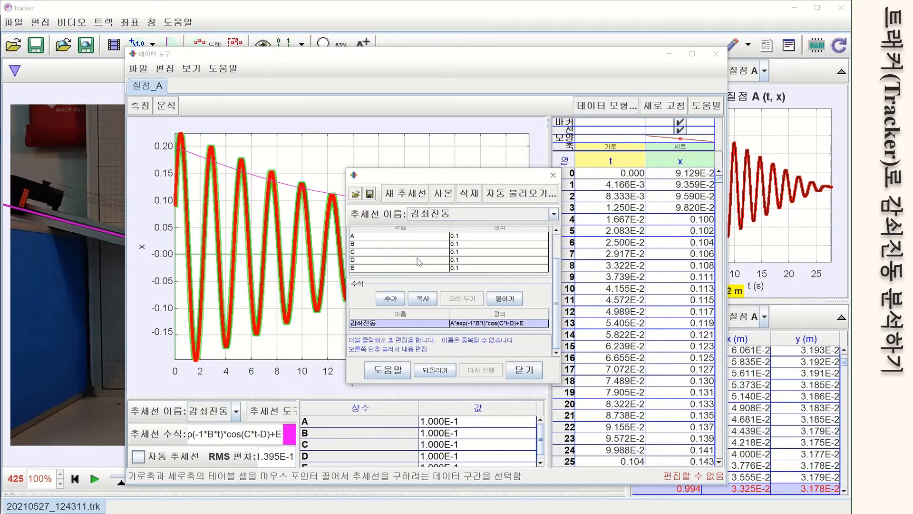
Save all trend line functions, including 감쇠진동, as an XML file named 감쇠진동 in the folder 트래커 - 고급 감쇠진동.
{"action": "left_click", "coordinate": [369, 193]}
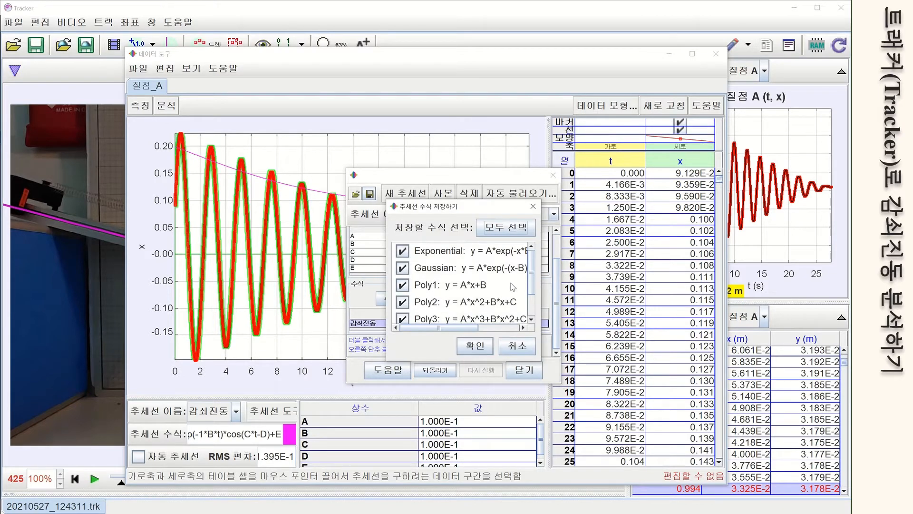
{"action": "left_click_drag", "start_coordinate": [533, 281], "coordinate": [532, 309]}
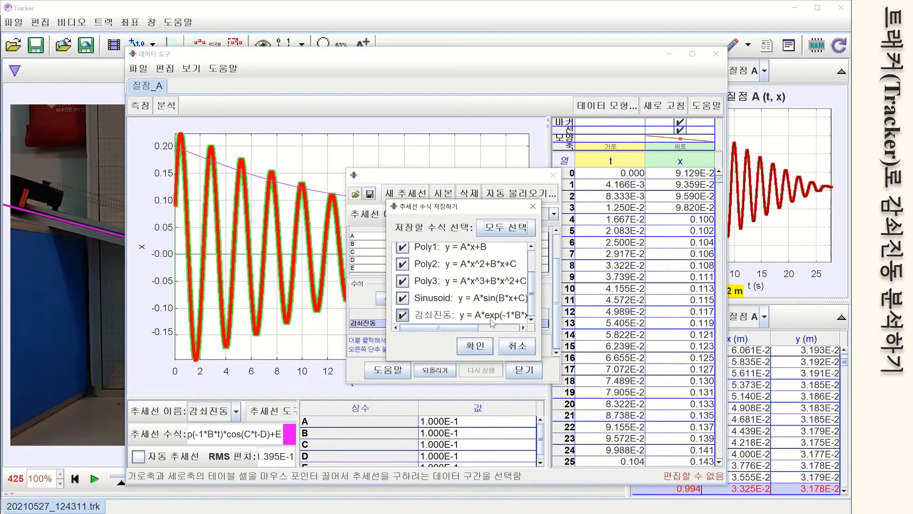
{"action": "left_click", "coordinate": [484, 349]}
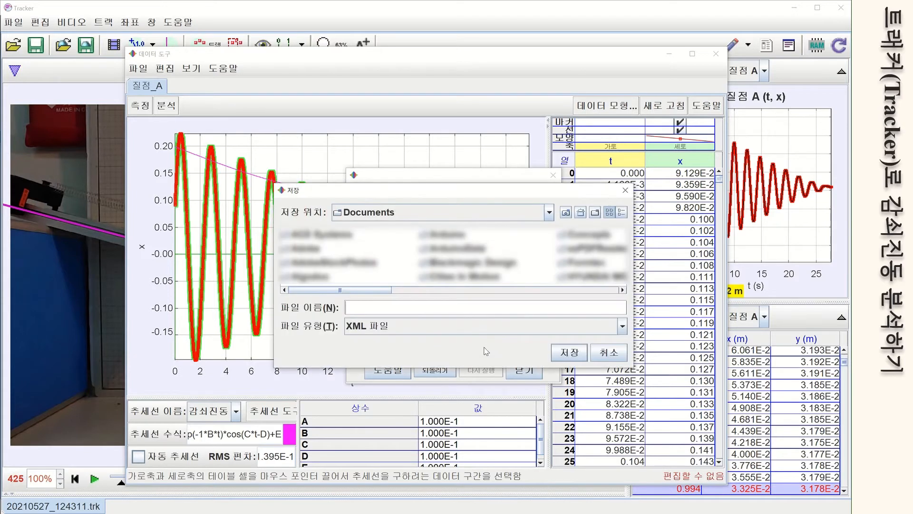
{"action": "left_click_drag", "start_coordinate": [386, 290], "coordinate": [455, 290]}
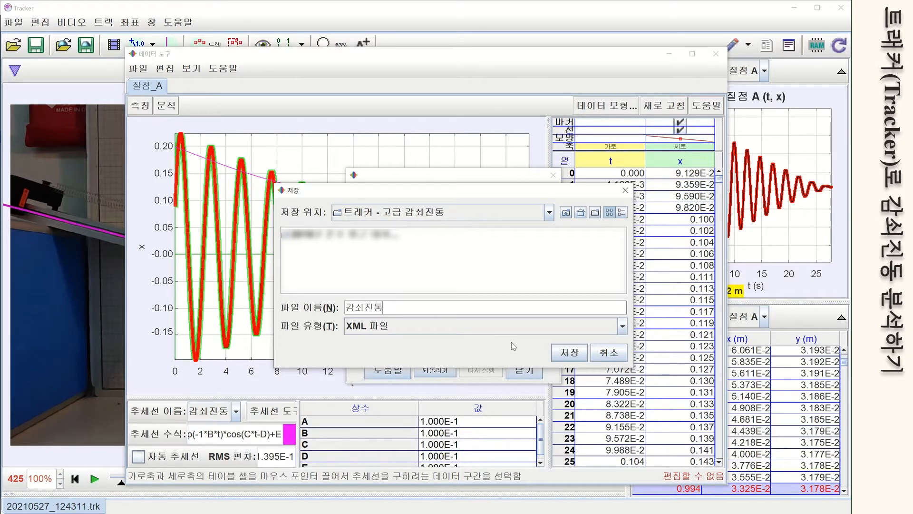
{"action": "left_click", "coordinate": [570, 355]}
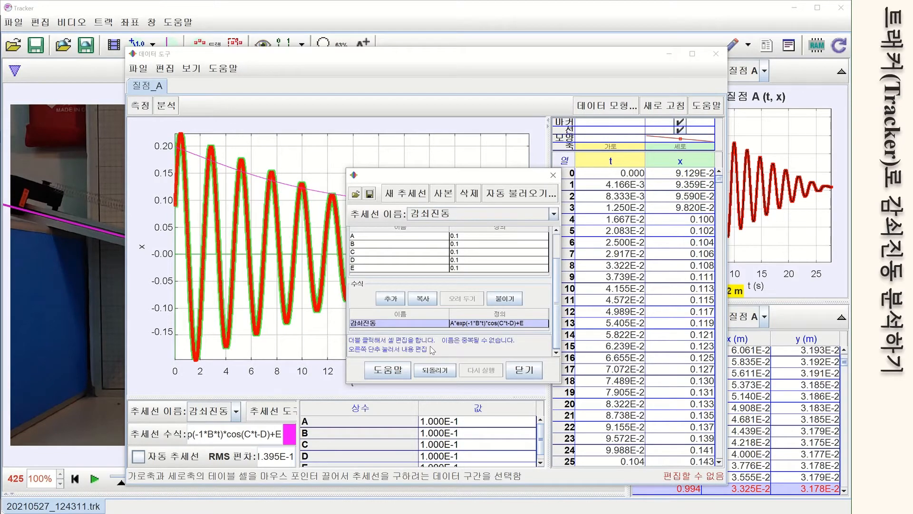
Load the saved trend line functions from 감쇠진동.xml in the folder 트래커 - 고급 감쇠진동.
{"action": "left_click", "coordinate": [355, 194]}
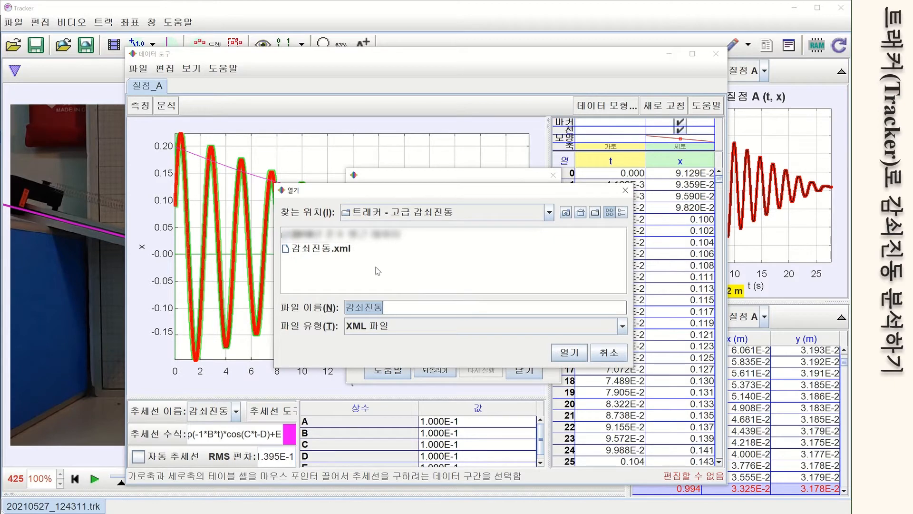
{"action": "left_click", "coordinate": [349, 252]}
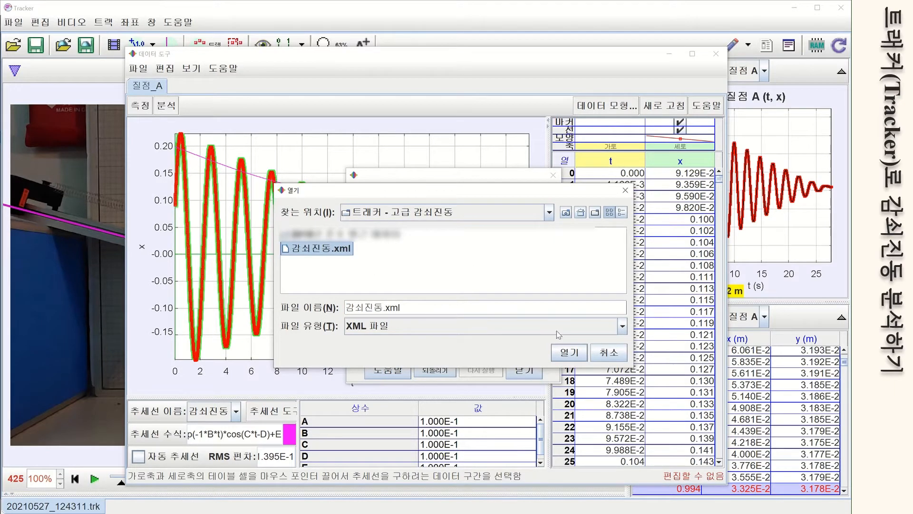
{"action": "left_click", "coordinate": [568, 352]}
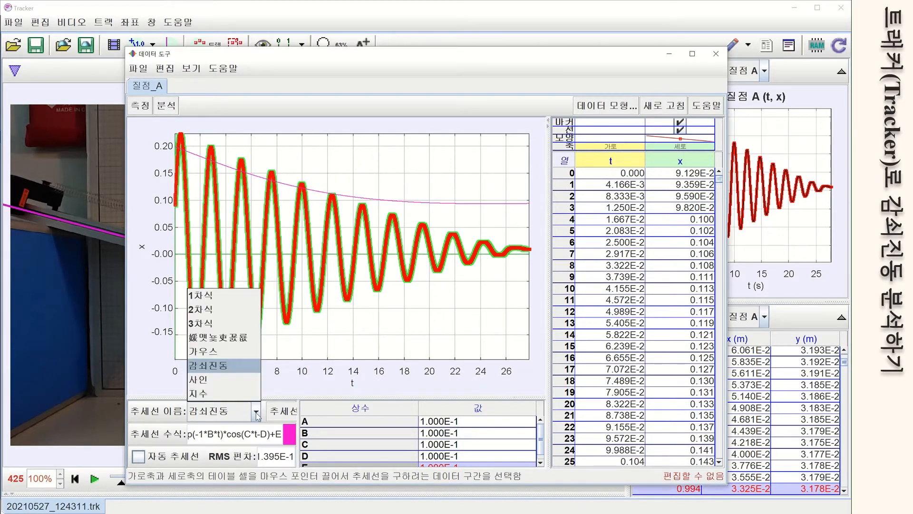
Choose 감쇠진동 as the trend line and rerun the automatic fit repeatedly until the curve follows the x–t data.
{"action": "left_click", "coordinate": [256, 411]}
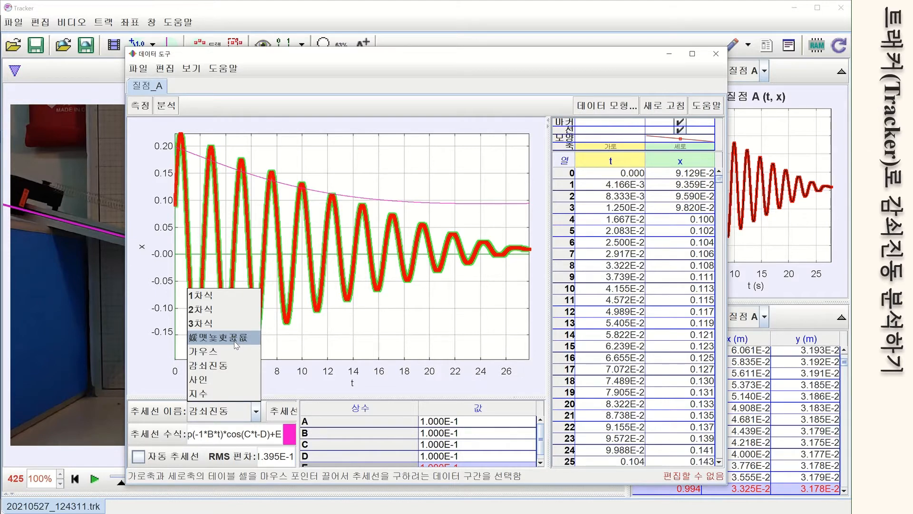
{"action": "left_click", "coordinate": [229, 366]}
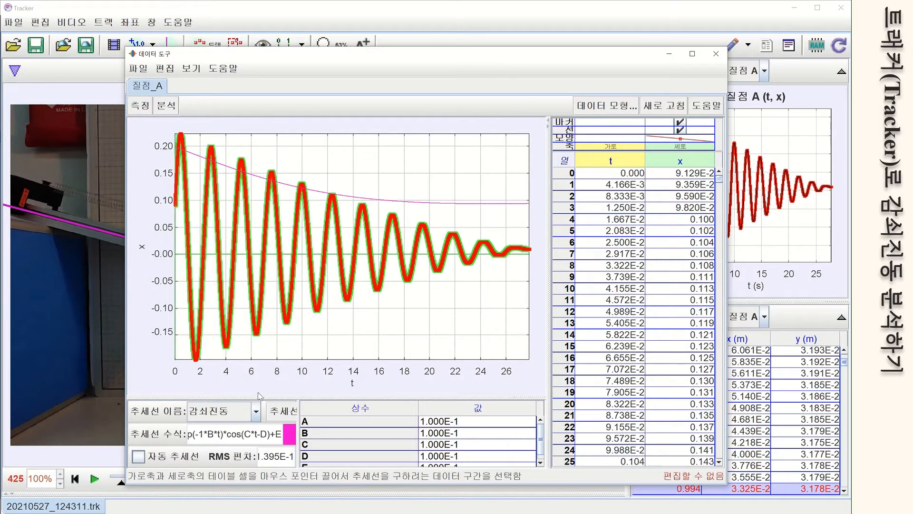
{"action": "left_click", "coordinate": [141, 460]}
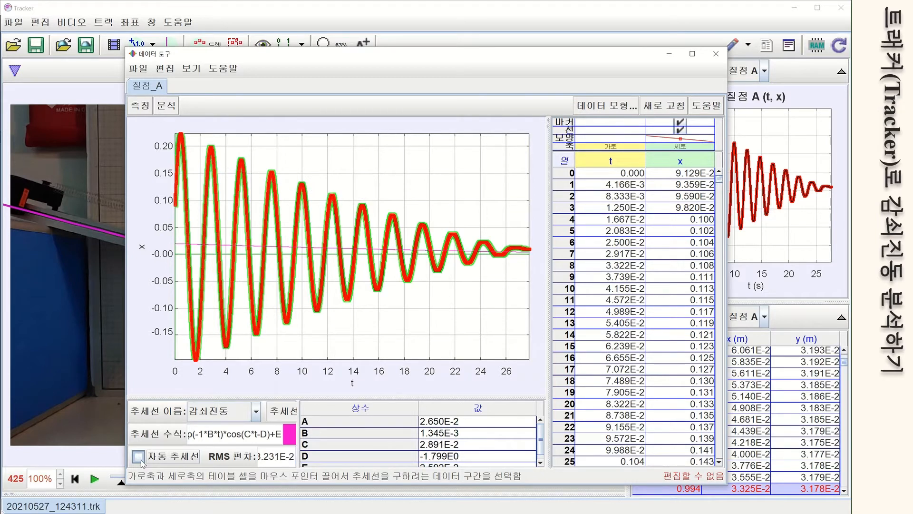
{"action": "left_click", "coordinate": [141, 459]}
{"action": "left_click", "coordinate": [139, 457]}
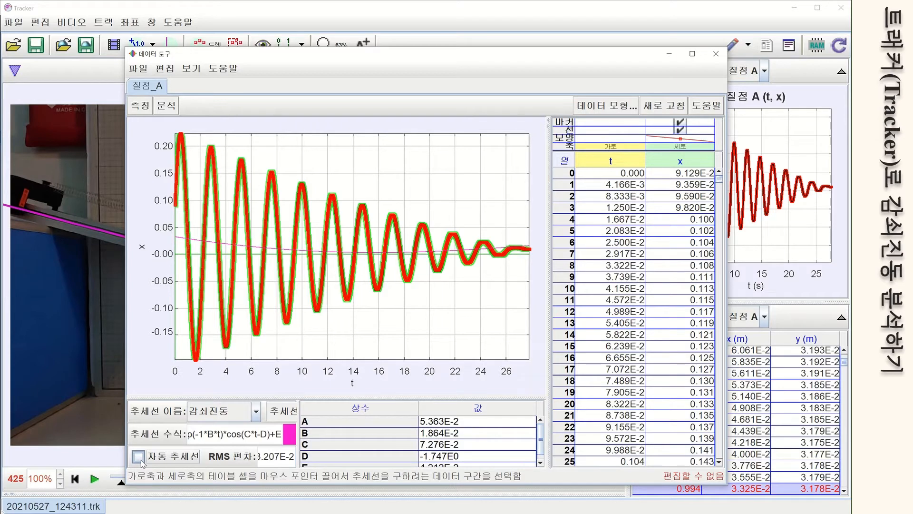
{"action": "left_click", "coordinate": [140, 459]}
{"action": "left_click", "coordinate": [139, 457]}
{"action": "left_click", "coordinate": [138, 458]}
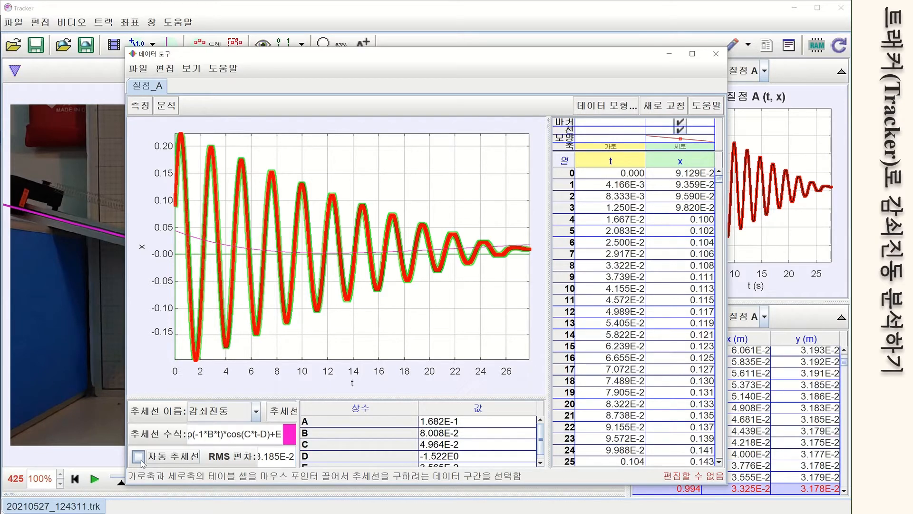
{"action": "left_click", "coordinate": [142, 461]}
{"action": "left_click", "coordinate": [141, 461]}
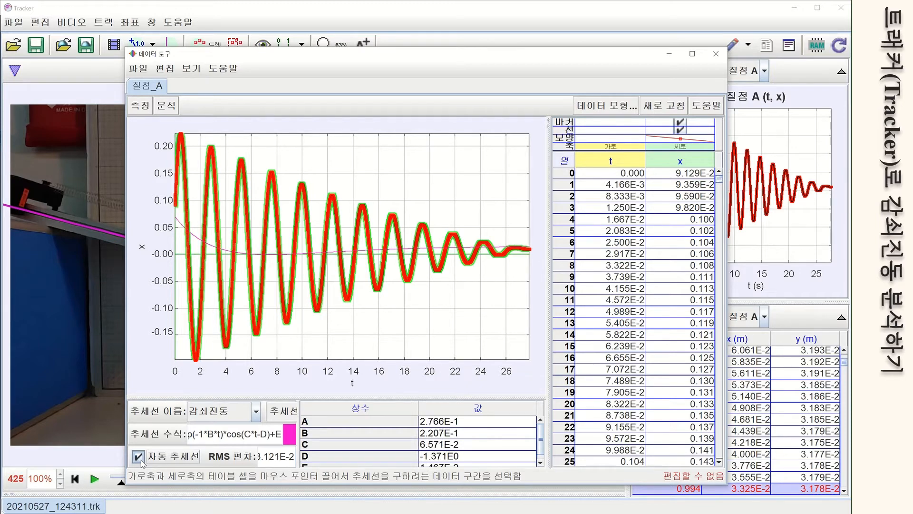
{"action": "left_click", "coordinate": [142, 461]}
{"action": "left_click", "coordinate": [141, 461]}
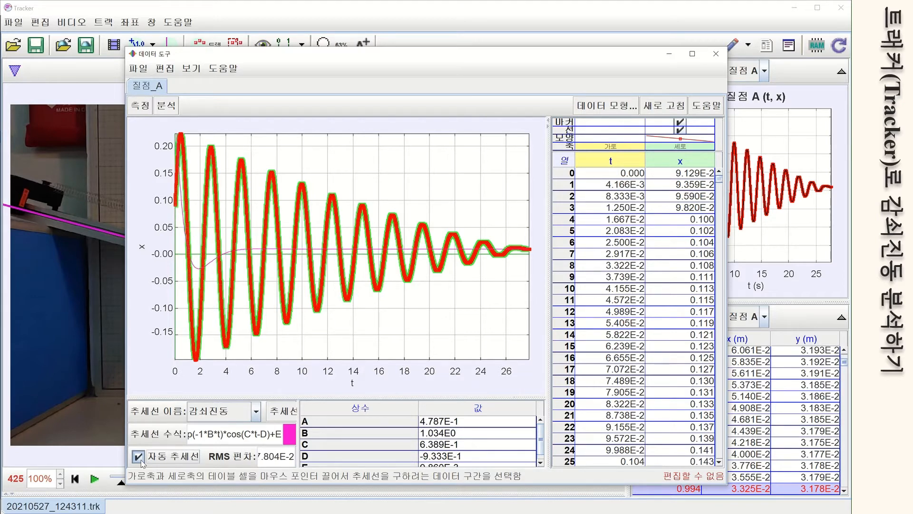
{"action": "left_click", "coordinate": [138, 456]}
{"action": "left_click", "coordinate": [142, 461]}
{"action": "left_click", "coordinate": [138, 457]}
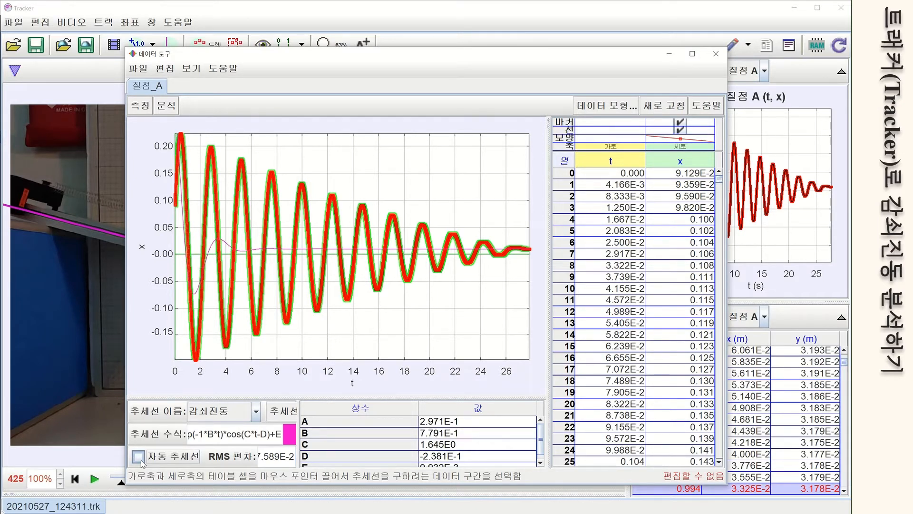
{"action": "left_click", "coordinate": [141, 462]}
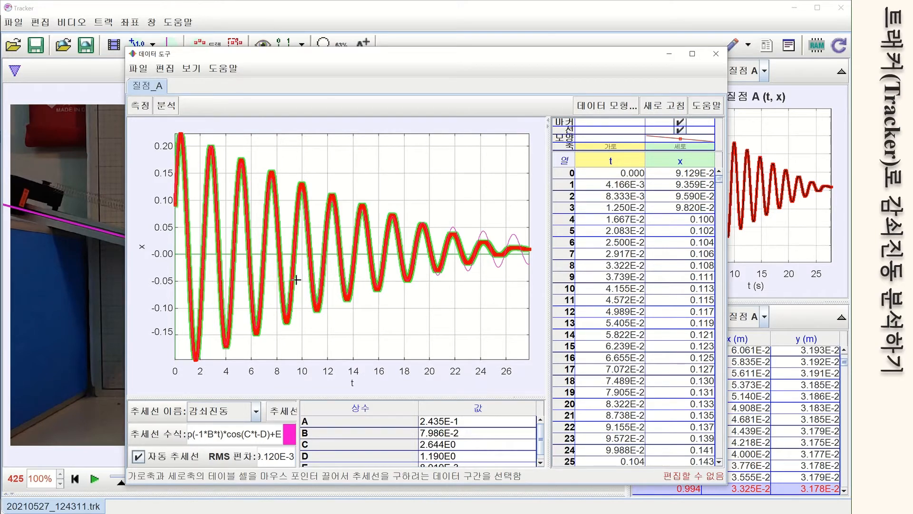
Change the trend line colour from magenta to dark cyan.
{"action": "left_click", "coordinate": [290, 434]}
{"action": "left_click", "coordinate": [491, 357]}
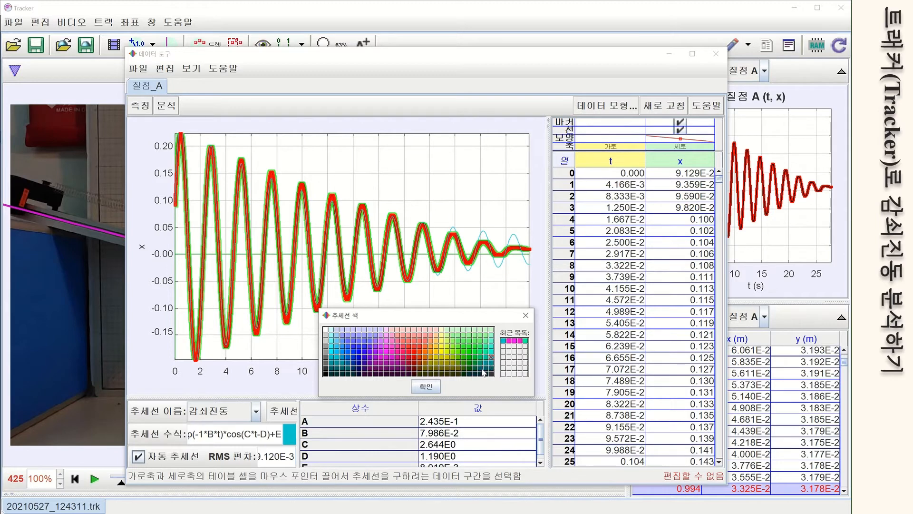
{"action": "left_click", "coordinate": [435, 389]}
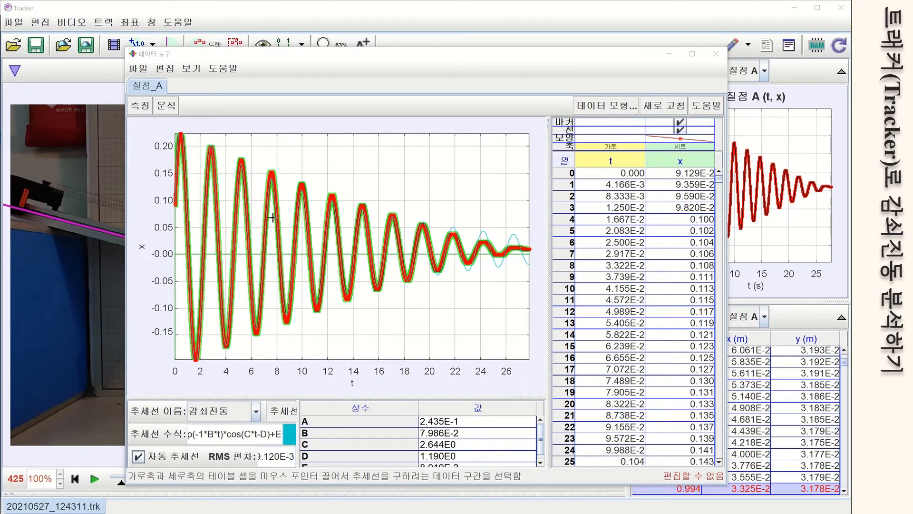
Zoom in on the graph's upper peaks to compare the curves, and restore automatic scaling.
{"action": "right_click", "coordinate": [282, 193]}
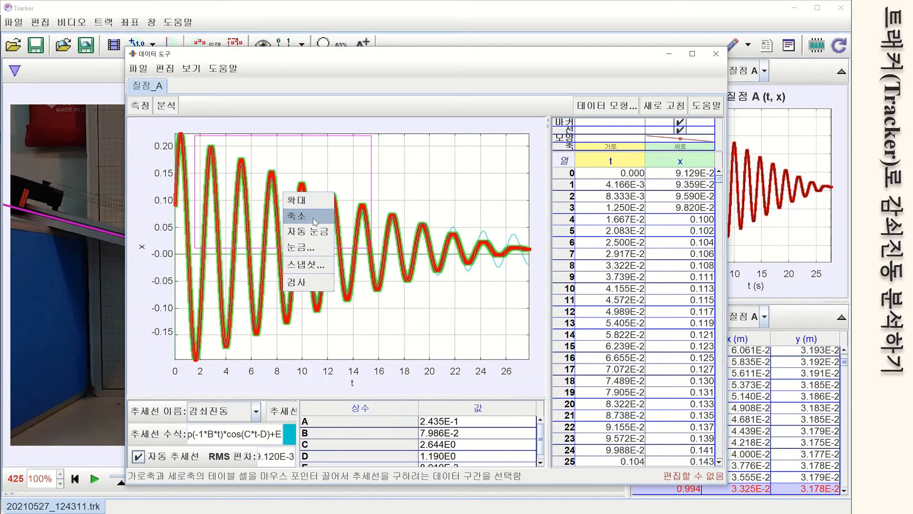
{"action": "left_click", "coordinate": [300, 200]}
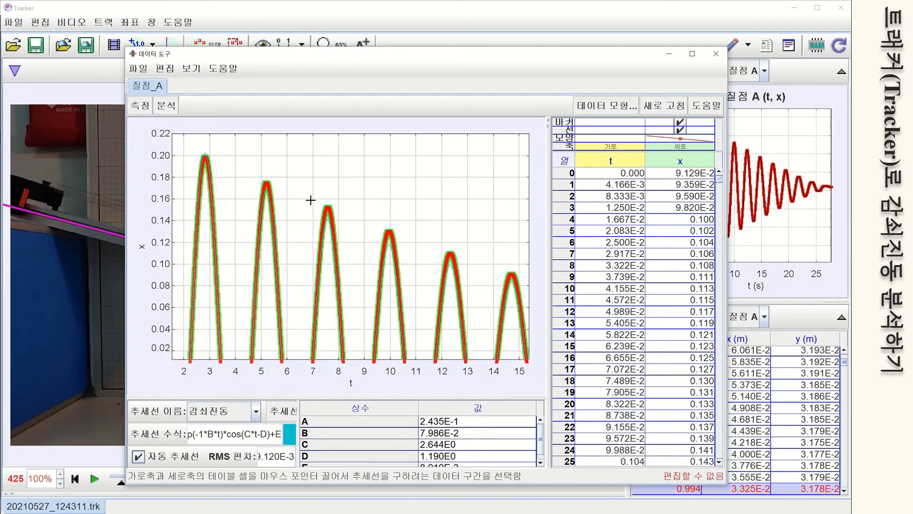
{"action": "right_click", "coordinate": [368, 217]}
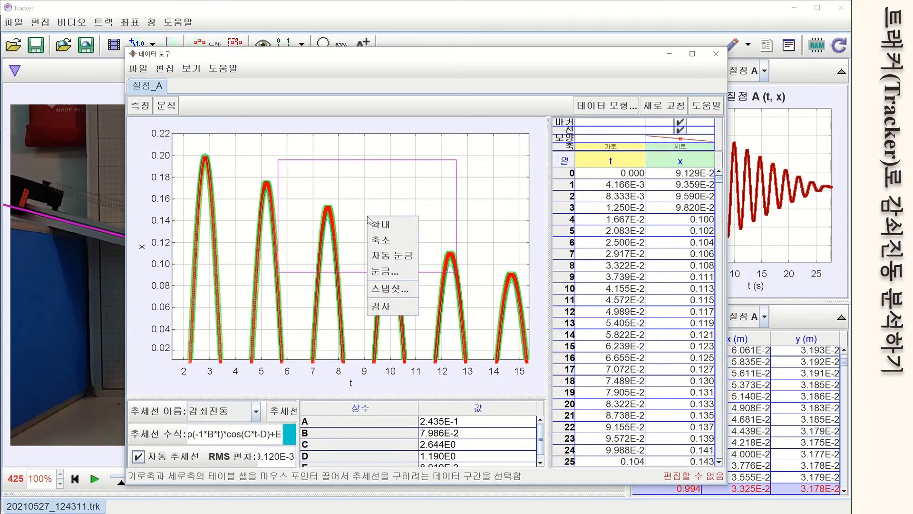
{"action": "left_click", "coordinate": [396, 257]}
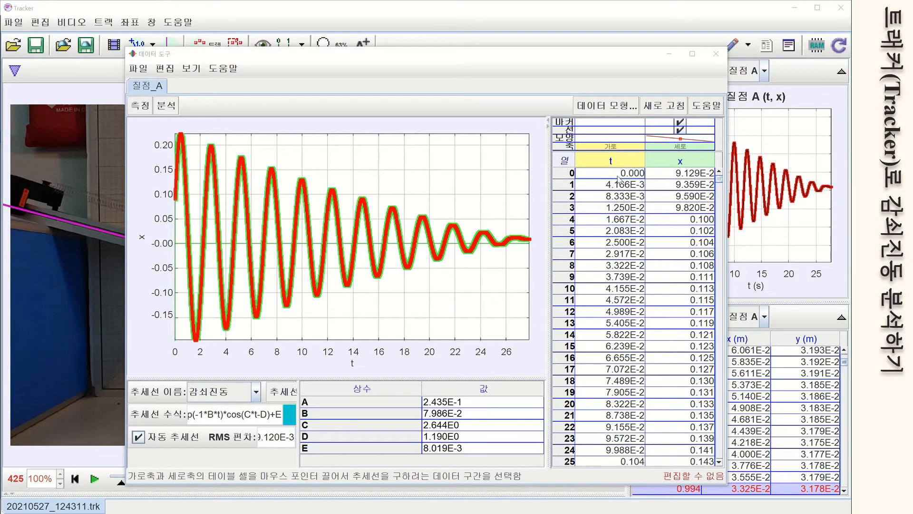
Select the t and x data rows in the table and retry the automatic 감쇠진동 fit repeatedly.
{"action": "left_click_drag", "start_coordinate": [618, 177], "coordinate": [700, 488]}
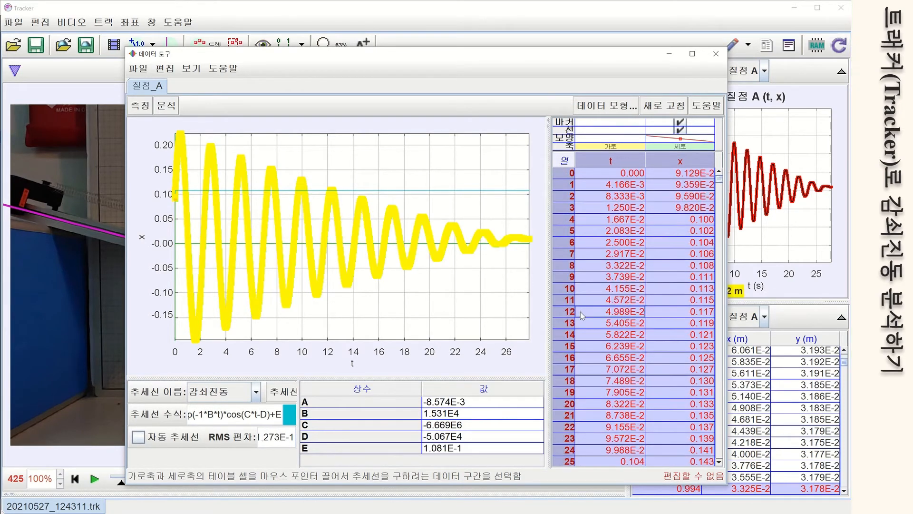
{"action": "left_click", "coordinate": [175, 443]}
{"action": "left_click", "coordinate": [175, 444]}
{"action": "left_click", "coordinate": [175, 444]}
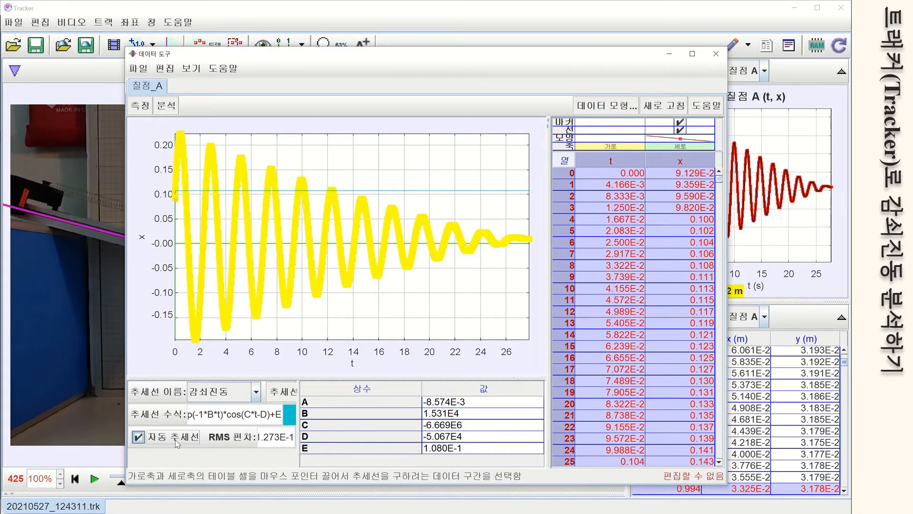
{"action": "left_click", "coordinate": [175, 443]}
{"action": "left_click", "coordinate": [176, 443]}
{"action": "left_click", "coordinate": [177, 443]}
{"action": "left_click", "coordinate": [178, 443]}
{"action": "left_click", "coordinate": [196, 443]}
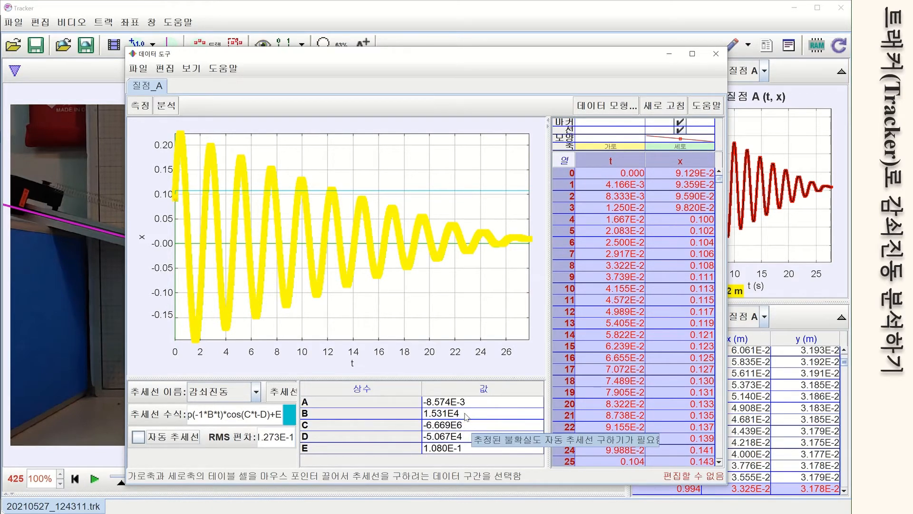
Set the fit constant B to 0.01.
{"action": "left_click", "coordinate": [468, 413]}
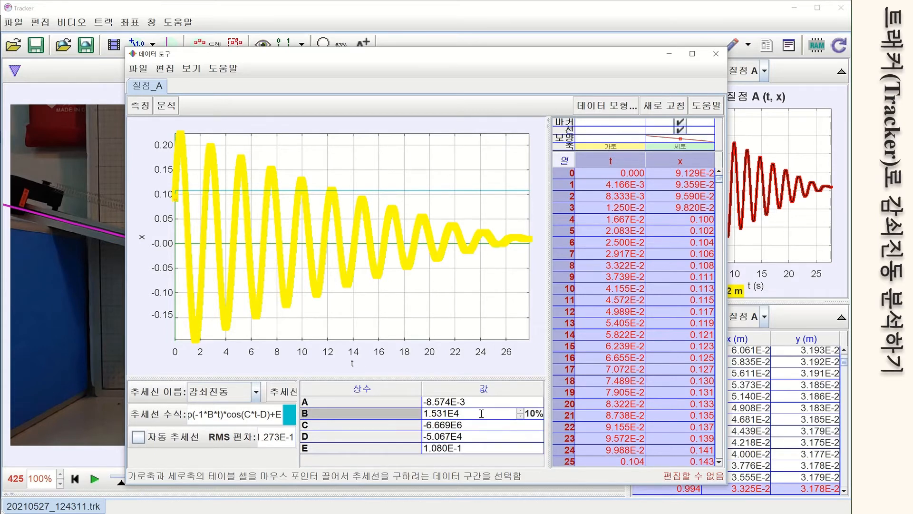
{"action": "key", "text": "BackSpace"}
{"action": "key", "text": "BackSpace"}
{"action": "key", "text": "BackSpace"}
{"action": "key", "text": "BackSpace"}
{"action": "key", "text": "BackSpace"}
{"action": "key", "text": "BackSpace"}
{"action": "key", "text": "BackSpace"}
{"action": "type", "text": "0.01"}
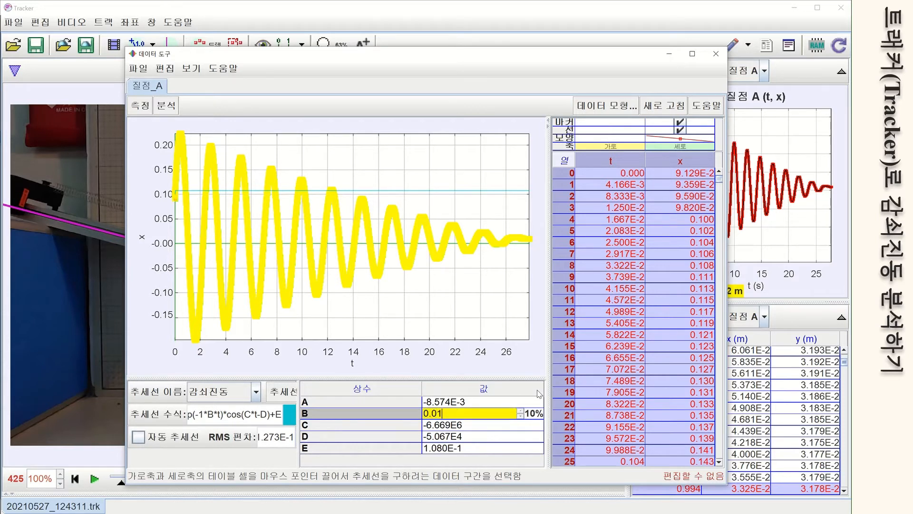
{"action": "key", "text": "Return"}
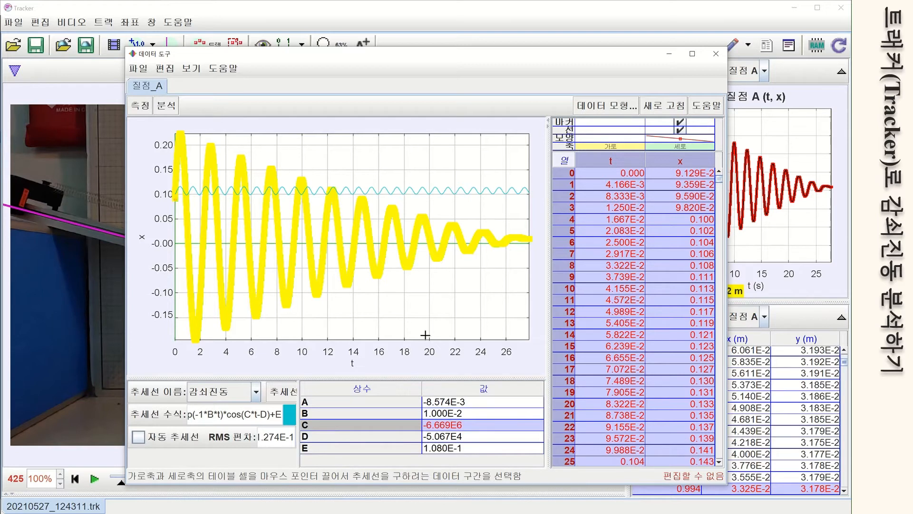
Set the fit constant C to 6.
{"action": "left_click", "coordinate": [471, 425]}
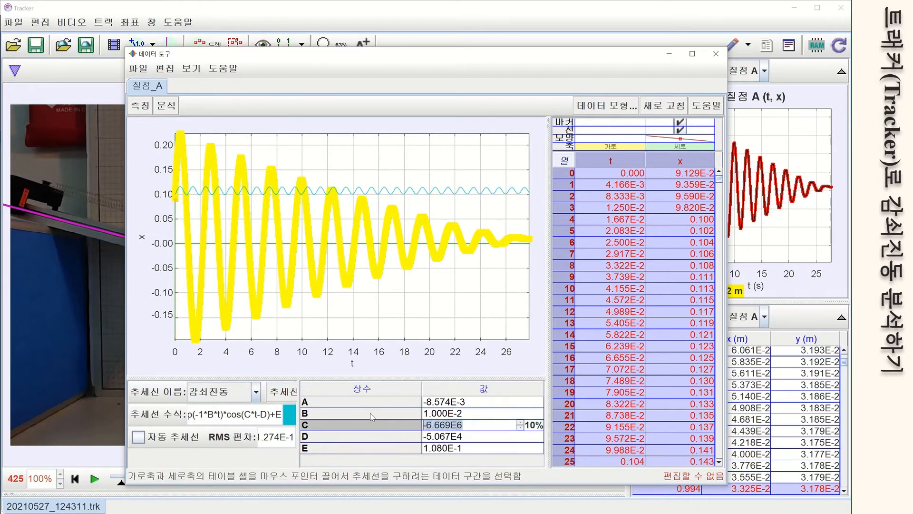
{"action": "type", "text": "6"}
{"action": "key", "text": "Return"}
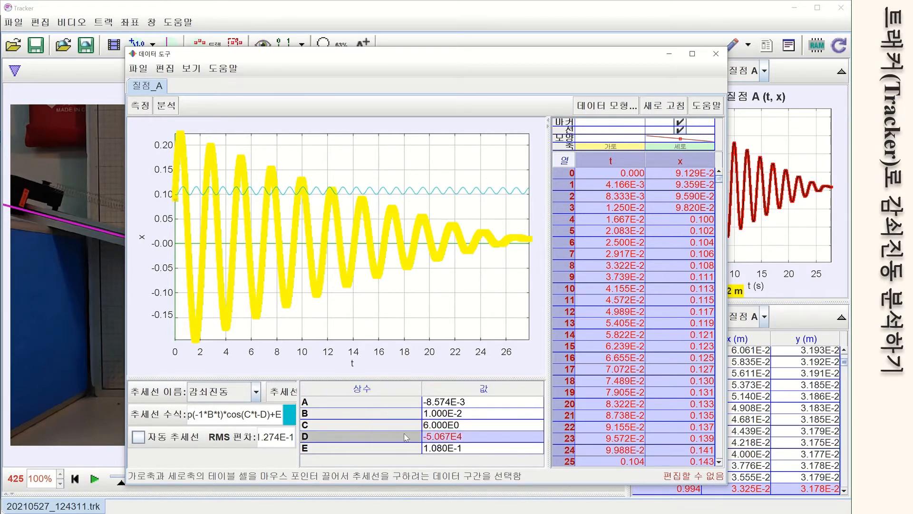
Try the automatic fit with only data in row 10 of the table selected.
{"action": "left_click", "coordinate": [627, 280]}
{"action": "left_click_drag", "start_coordinate": [628, 285], "coordinate": [680, 288]}
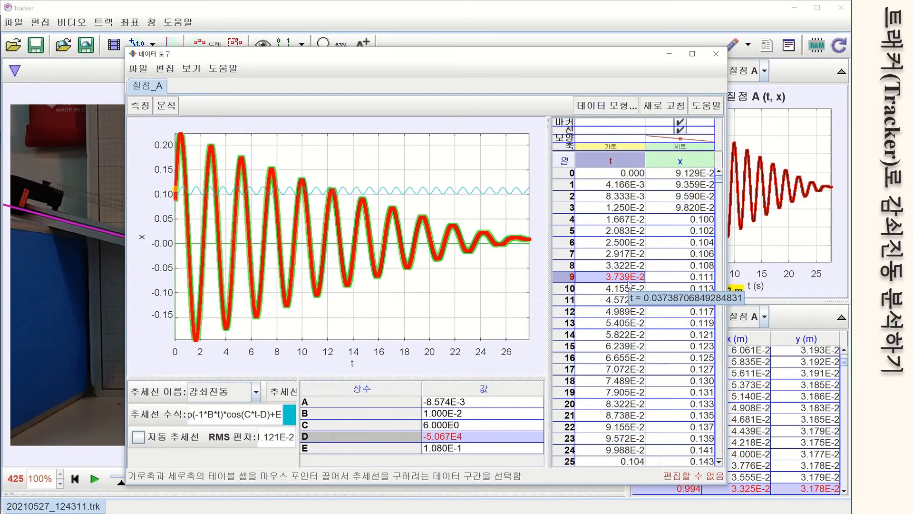
{"action": "left_click", "coordinate": [181, 438]}
{"action": "left_click", "coordinate": [180, 439]}
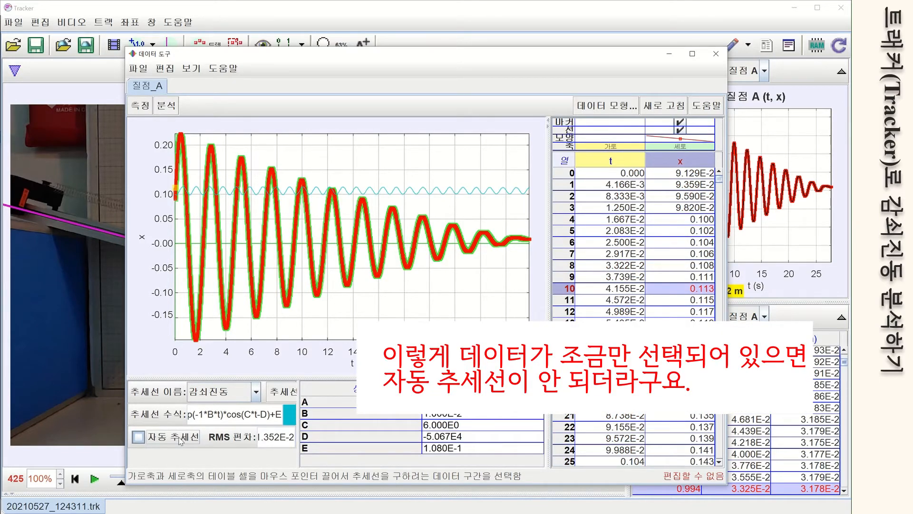
{"action": "left_click", "coordinate": [181, 438]}
{"action": "left_click", "coordinate": [181, 438]}
{"action": "left_click", "coordinate": [183, 438]}
{"action": "left_click", "coordinate": [183, 438]}
Select all the t and x data in the table and apply the automatic 감쇠진동 fit.
{"action": "left_click", "coordinate": [636, 288]}
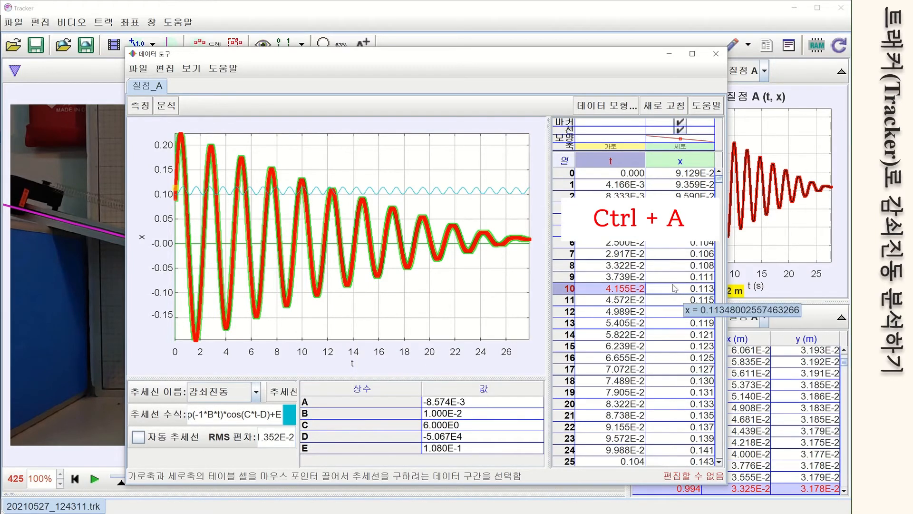
{"action": "key", "text": "ctrl+a"}
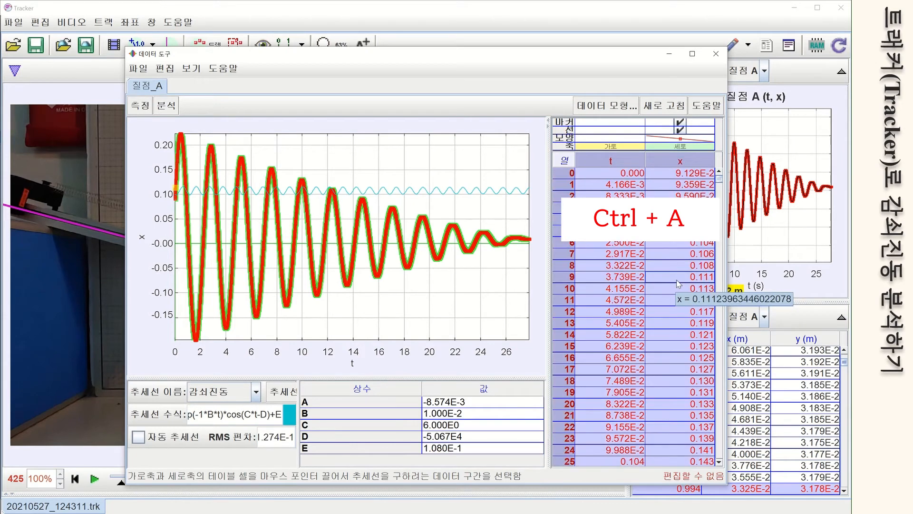
{"action": "left_click", "coordinate": [159, 442]}
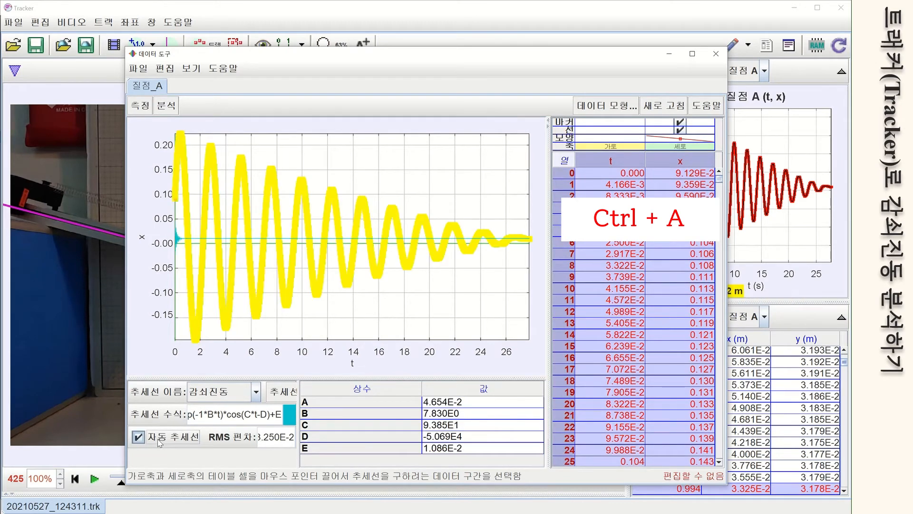
Switch the automatic fit off and on repeatedly to refit the 감쇠진동 curve to the full data set.
{"action": "left_click", "coordinate": [160, 443]}
{"action": "left_click", "coordinate": [159, 442]}
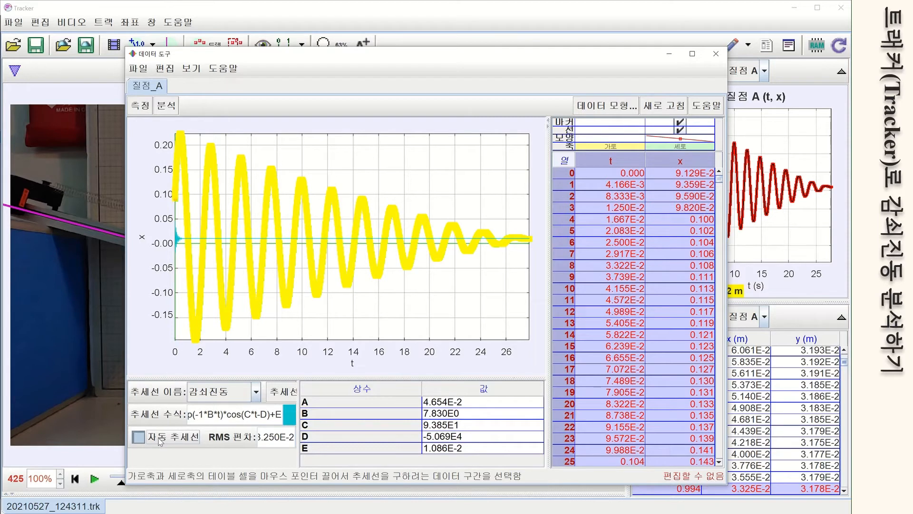
{"action": "left_click", "coordinate": [160, 442]}
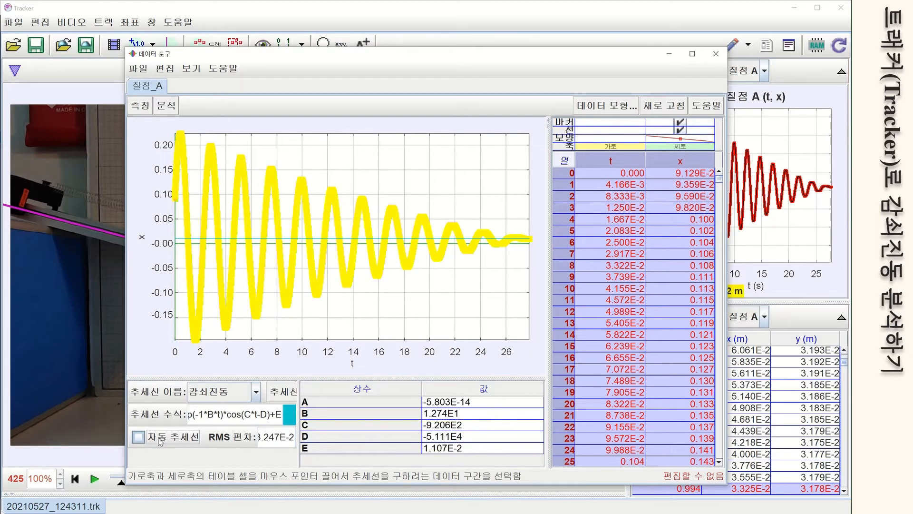
{"action": "left_click", "coordinate": [161, 441]}
{"action": "left_click", "coordinate": [161, 441]}
{"action": "left_click", "coordinate": [160, 442]}
{"action": "left_click", "coordinate": [160, 441]}
{"action": "left_click", "coordinate": [160, 441]}
{"action": "left_click", "coordinate": [161, 441]}
{"action": "left_click", "coordinate": [160, 441]}
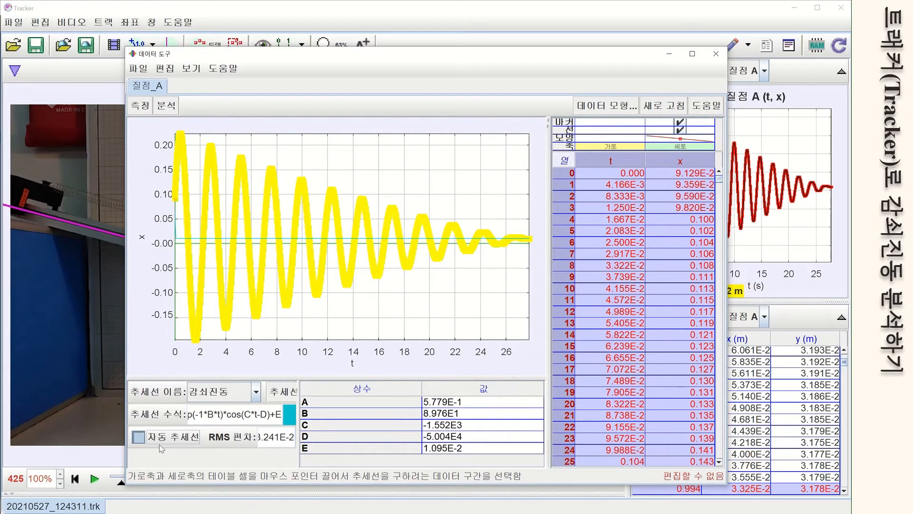
{"action": "left_click", "coordinate": [162, 441]}
{"action": "left_click", "coordinate": [162, 441]}
{"action": "left_click", "coordinate": [163, 440]}
{"action": "left_click", "coordinate": [165, 439]}
{"action": "left_click", "coordinate": [165, 439]}
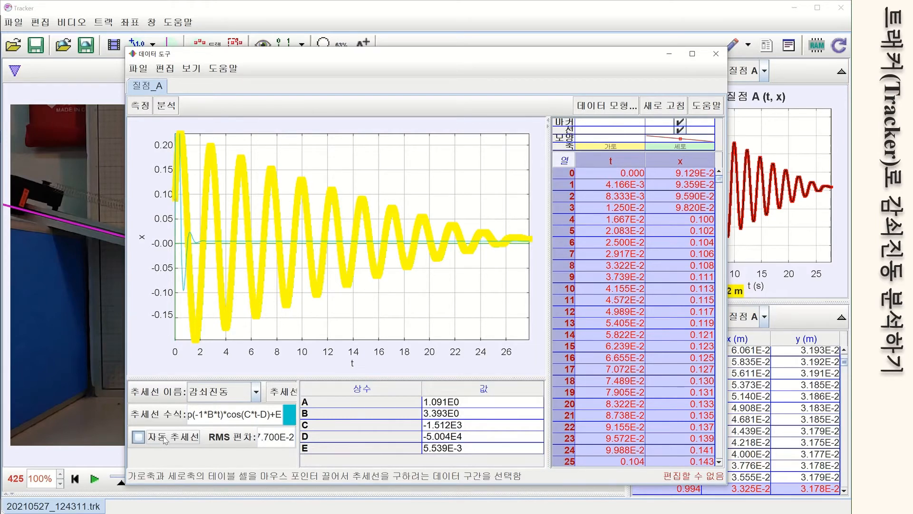
{"action": "left_click", "coordinate": [166, 440]}
{"action": "left_click", "coordinate": [166, 440]}
{"action": "left_click", "coordinate": [165, 440]}
{"action": "left_click", "coordinate": [166, 440]}
{"action": "left_click", "coordinate": [164, 436]}
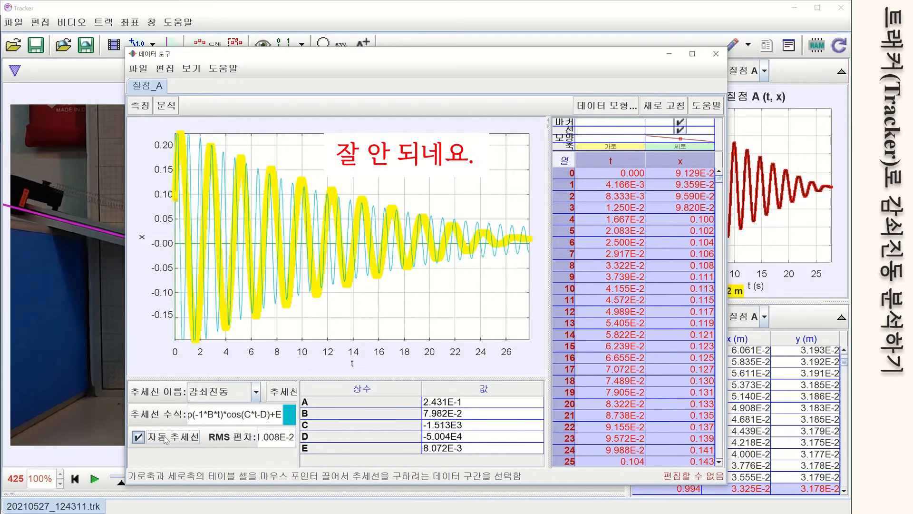
{"action": "left_click", "coordinate": [164, 436]}
{"action": "left_click", "coordinate": [164, 436]}
{"action": "left_click", "coordinate": [166, 434]}
{"action": "left_click", "coordinate": [167, 434]}
{"action": "left_click", "coordinate": [168, 434]}
{"action": "left_click", "coordinate": [167, 434]}
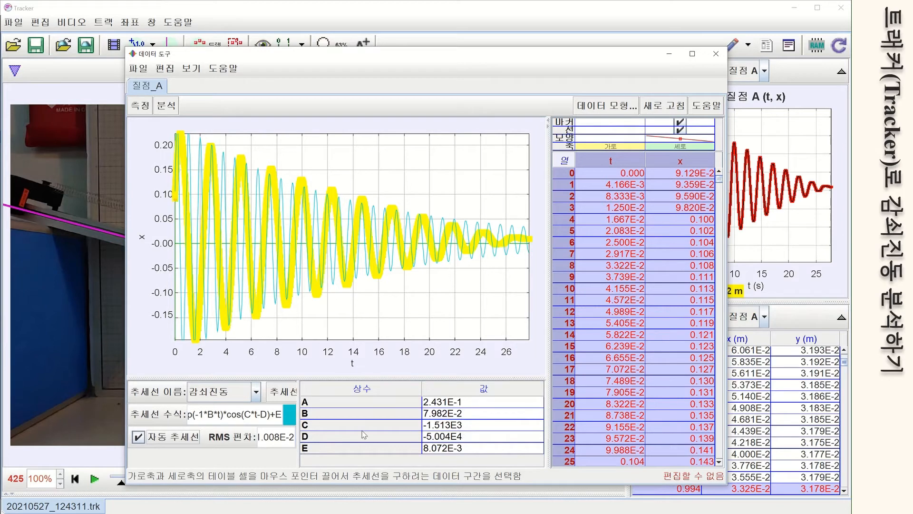
Set the fit constant C to 3.
{"action": "left_click", "coordinate": [460, 435]}
{"action": "left_click", "coordinate": [467, 425]}
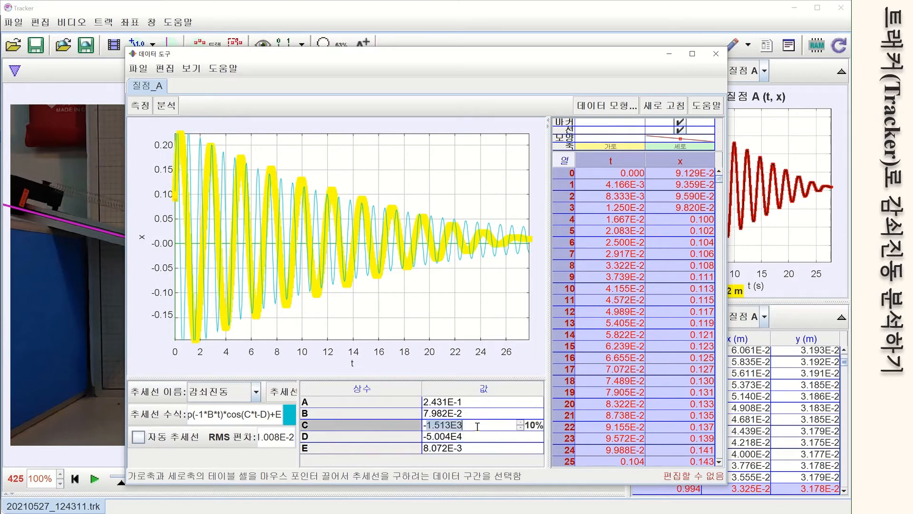
{"action": "left_click_drag", "start_coordinate": [464, 425], "coordinate": [404, 420]}
{"action": "type", "text": "3"}
{"action": "key", "text": "Return"}
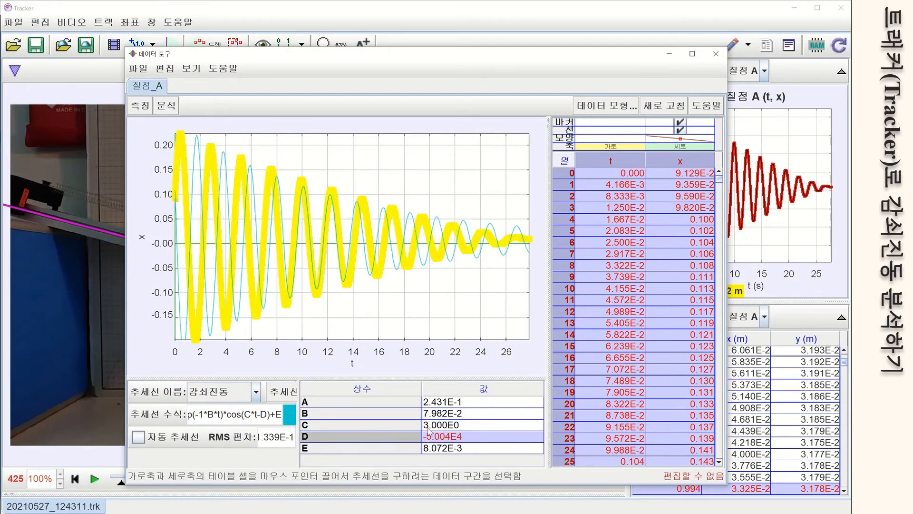
Rerun the automatic fit repeatedly from the new C value and enlarge the constants pane to show A through E.
{"action": "left_click", "coordinate": [170, 441]}
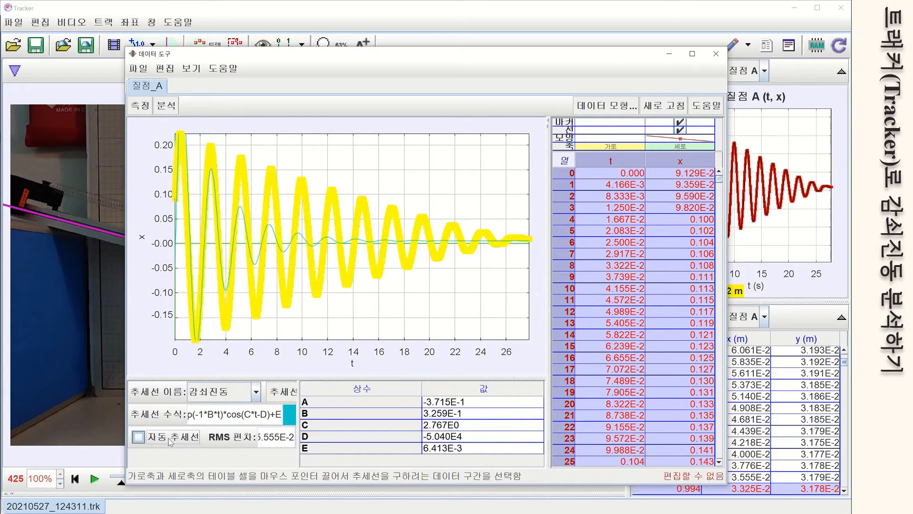
{"action": "left_click", "coordinate": [170, 442]}
{"action": "left_click", "coordinate": [170, 441]}
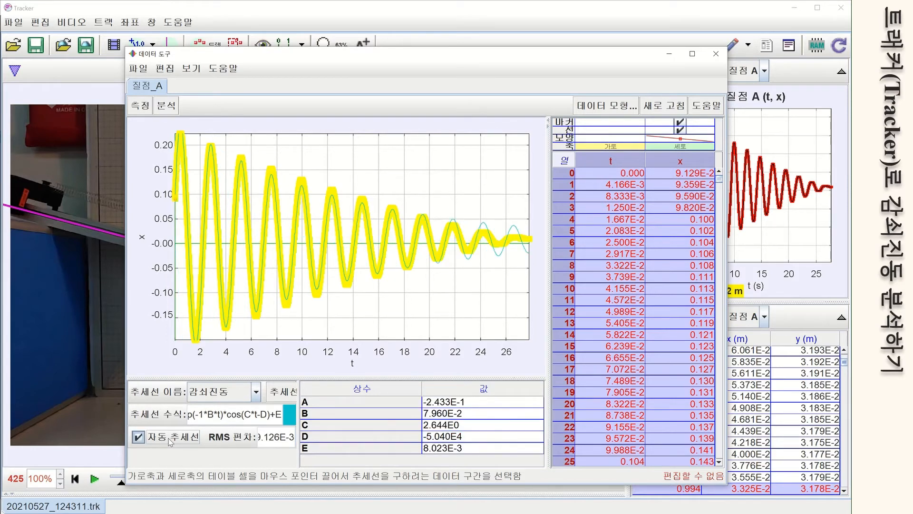
{"action": "left_click", "coordinate": [170, 441]}
{"action": "left_click", "coordinate": [169, 441]}
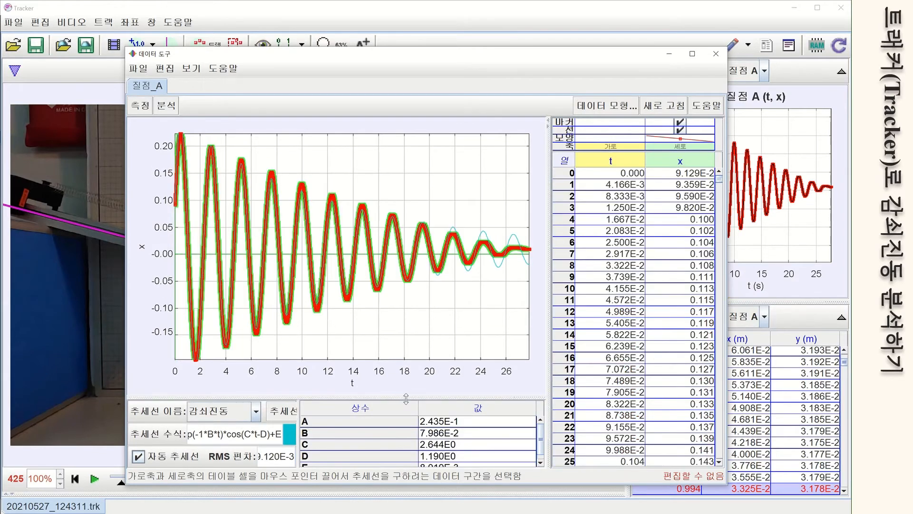
{"action": "left_click_drag", "start_coordinate": [405, 399], "coordinate": [412, 379]}
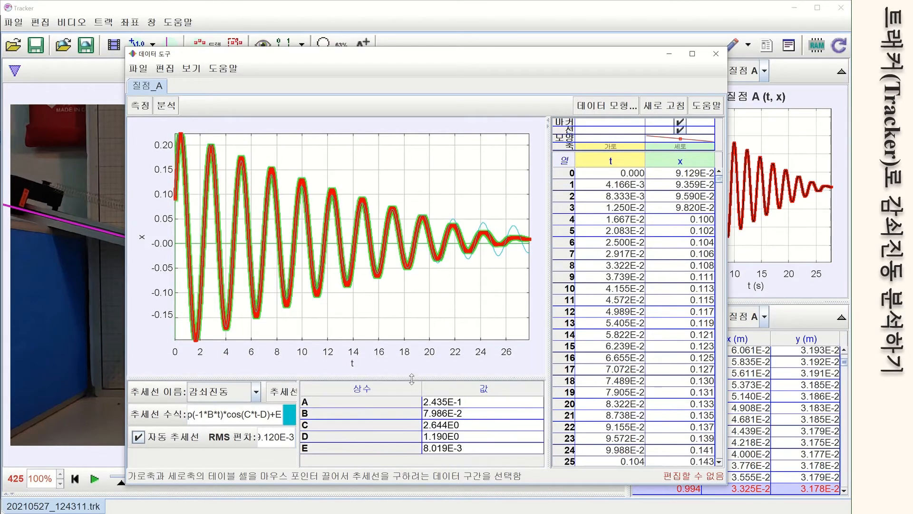